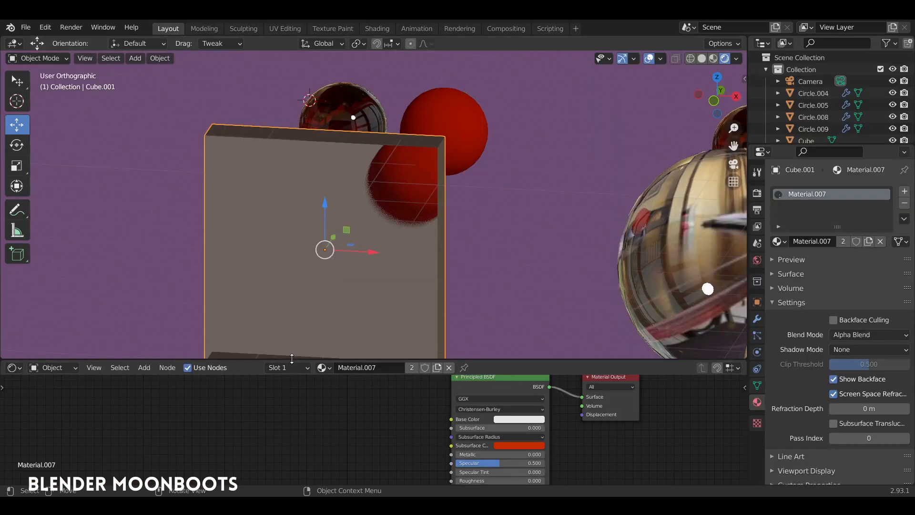
Enlarge the Shader Editor to show Material.007's Principled BSDF and Material Output nodes
drag(293, 359, 277, 277)
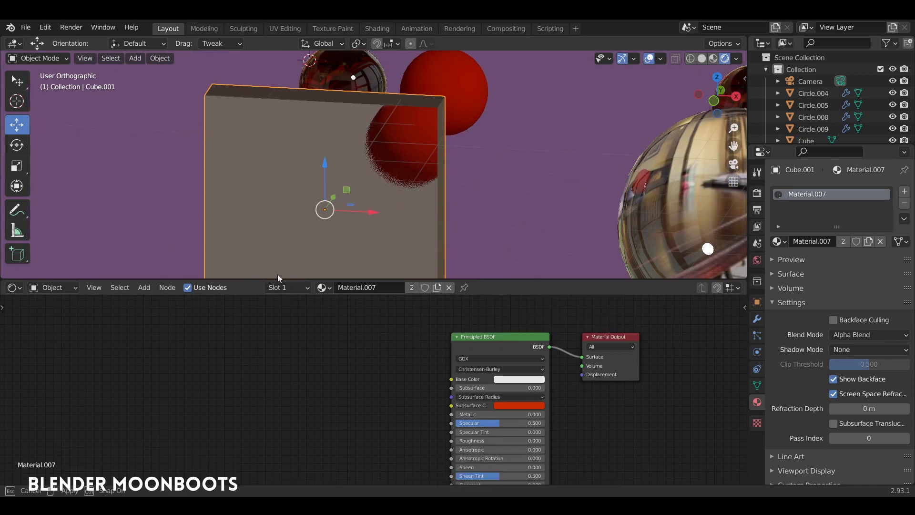
Switch the Shader Editor to the World.001 tree and frame the hdri_interior.jpg nodes
click(38, 286)
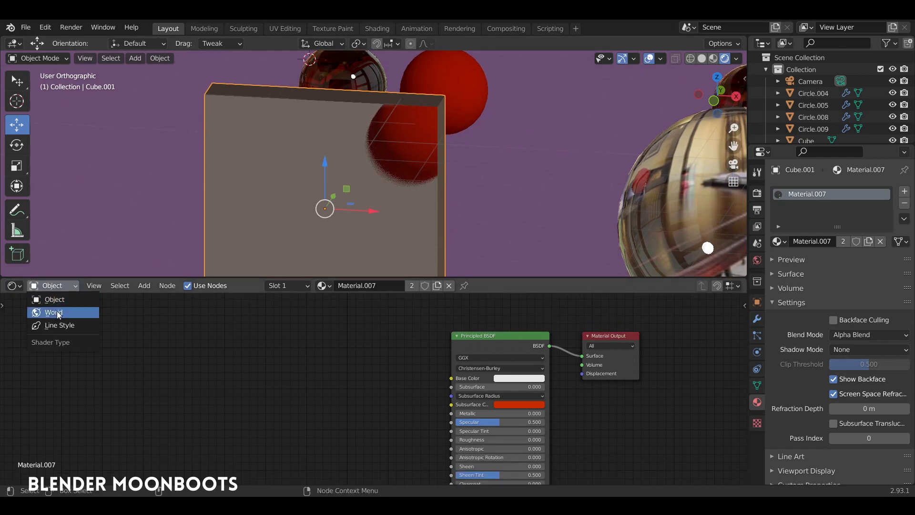
click(57, 312)
middle_drag(184, 344, 200, 286)
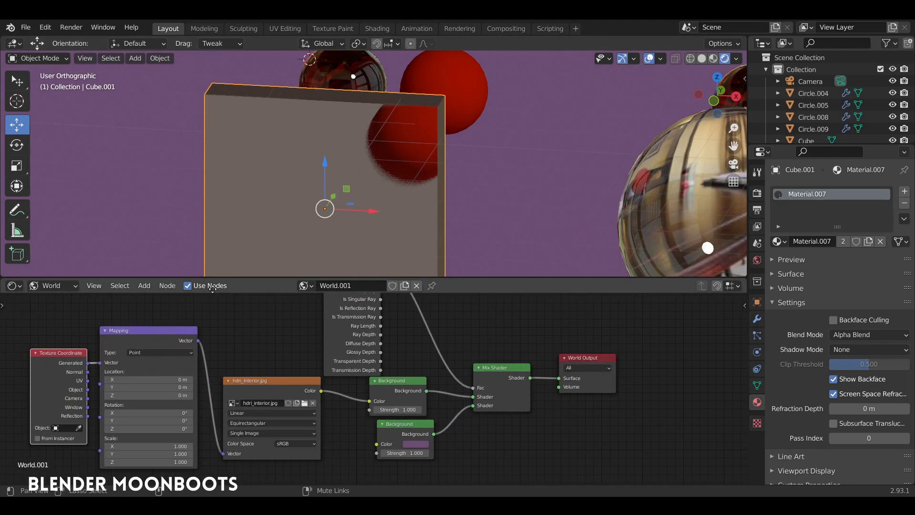
drag(284, 383, 300, 389)
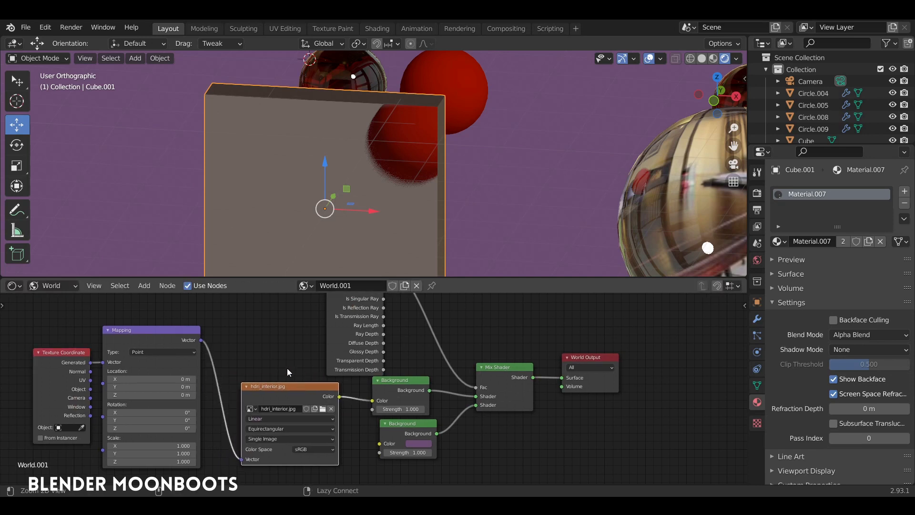
mouse_move(286, 368)
ctrl+middle_down()
mouse_move(298, 329)
mouse_move(346, 309)
ctrl+middle_up()
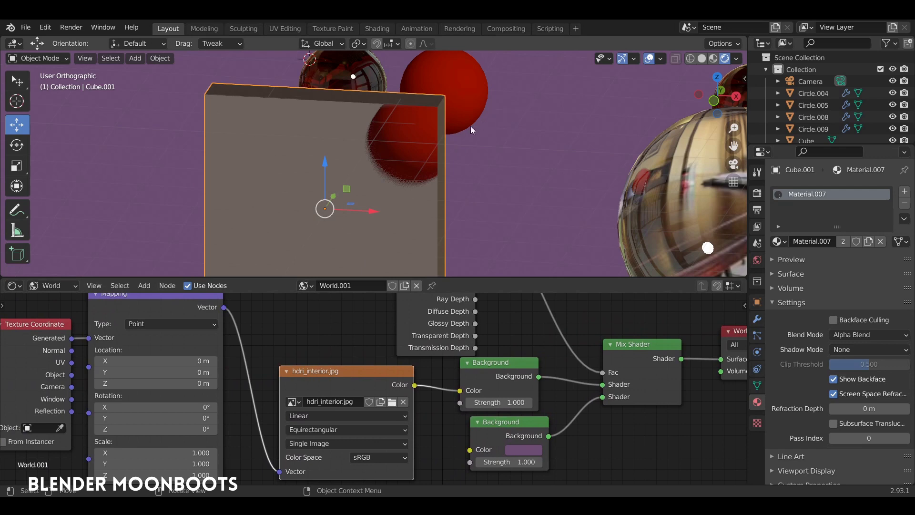
Zoom and orbit the viewport around the panel and spheres
scroll(538, 161, down, 2)
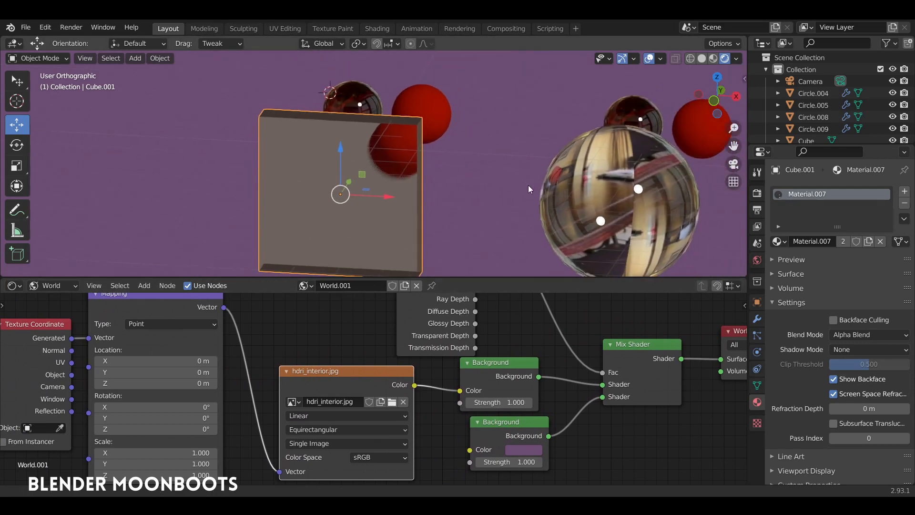
scroll(528, 185, down, 1)
mouse_move(511, 180)
middle_down()
mouse_move(476, 168)
mouse_move(544, 148)
middle_up()
scroll(474, 170, up, 2)
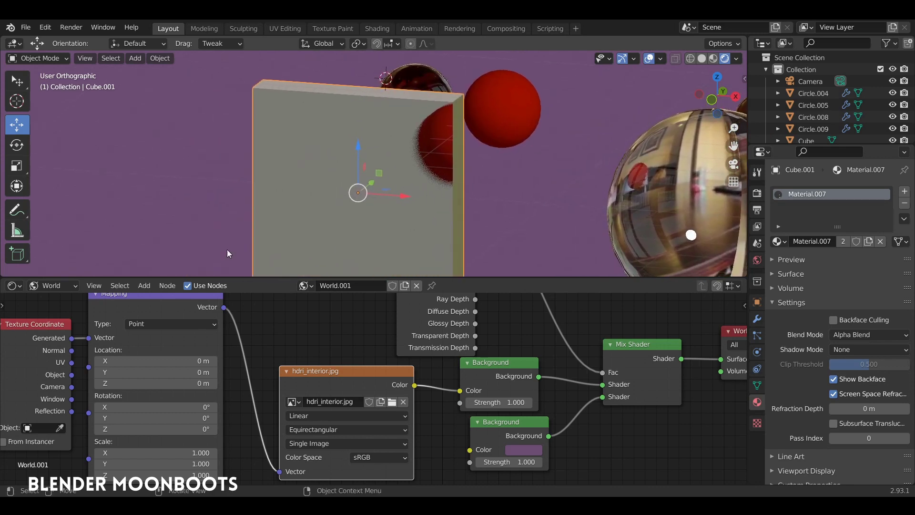
Return the Shader Editor to the panel's Material.007 nodes and rearrange the editor areas
click(52, 285)
click(51, 302)
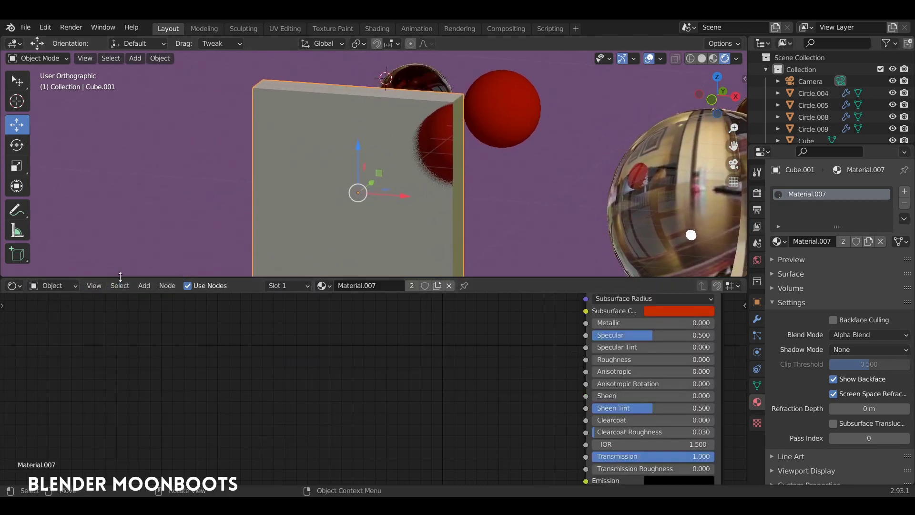
drag(121, 277, 284, 340)
middle_drag(488, 410, 283, 410)
scroll(376, 231, down, 2)
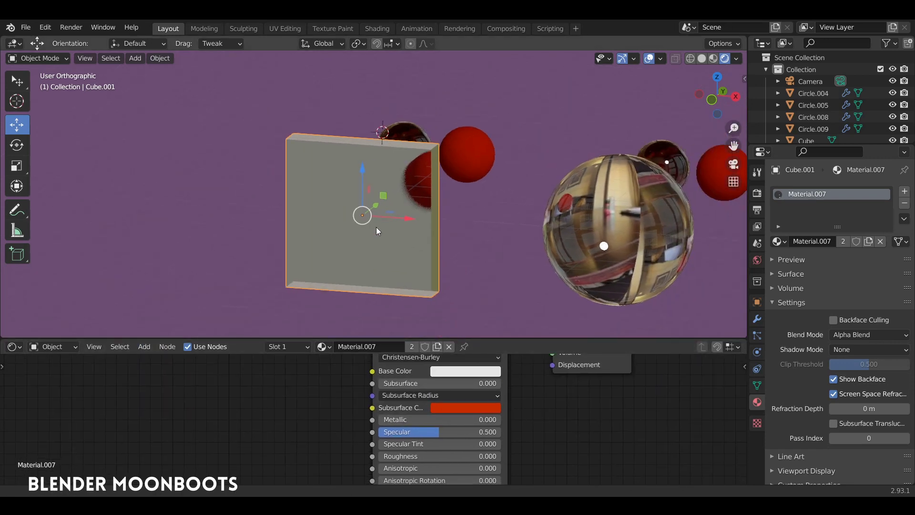
Orbit to view the panel's inner face and give the node editor more room
middle_drag(376, 227, 419, 221)
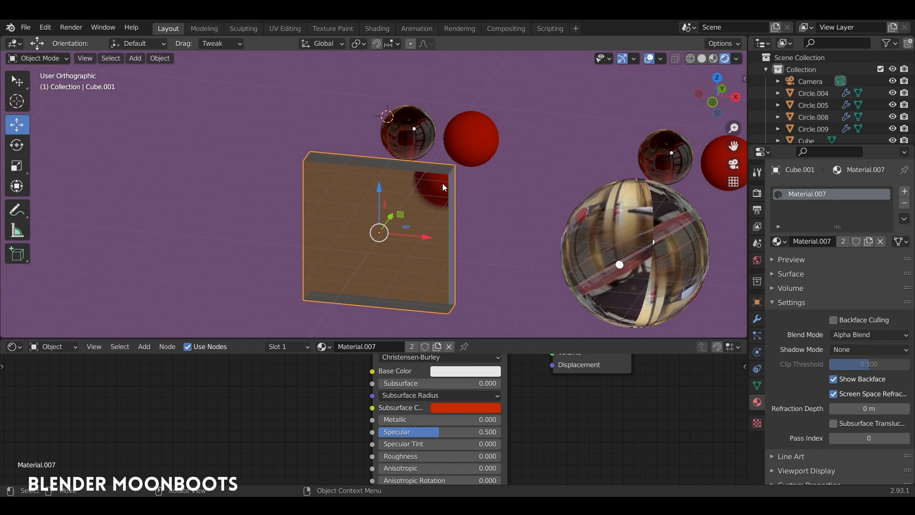
mouse_move(427, 171)
middle_down()
mouse_move(399, 241)
mouse_move(418, 219)
middle_up()
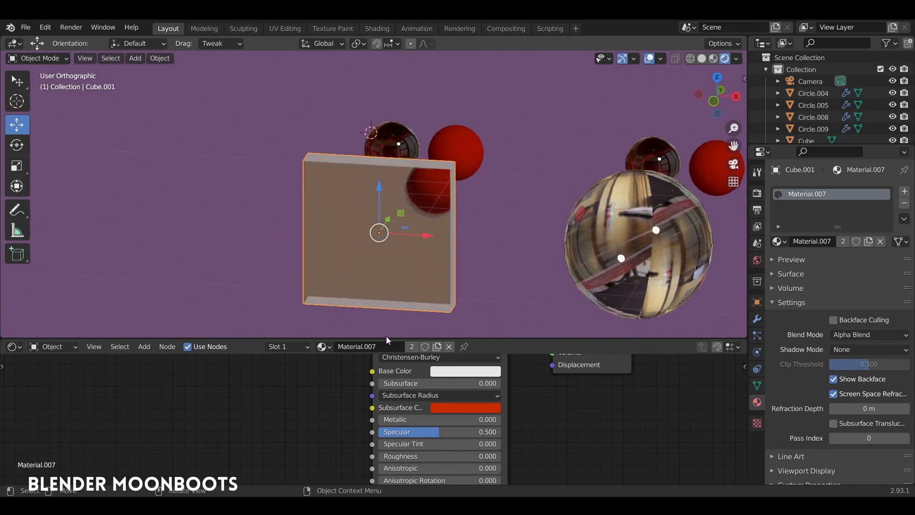
drag(386, 338, 446, 281)
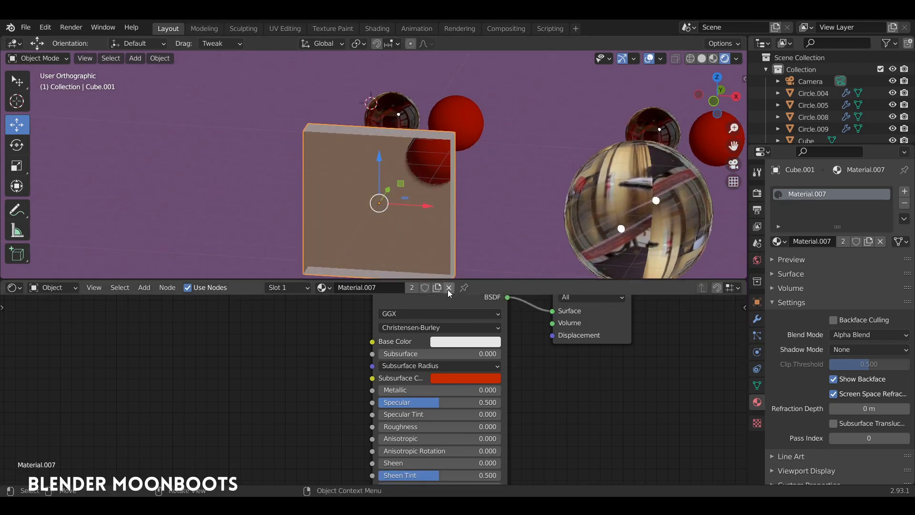
Replace Material.007 on the panel with a new material and lay out its nodes
click(448, 288)
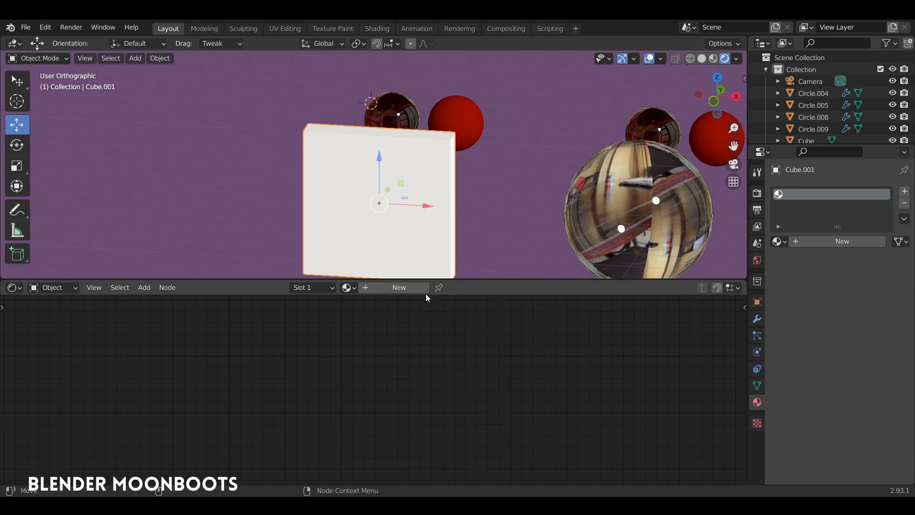
click(400, 287)
drag(422, 281, 424, 217)
middle_drag(318, 378, 399, 248)
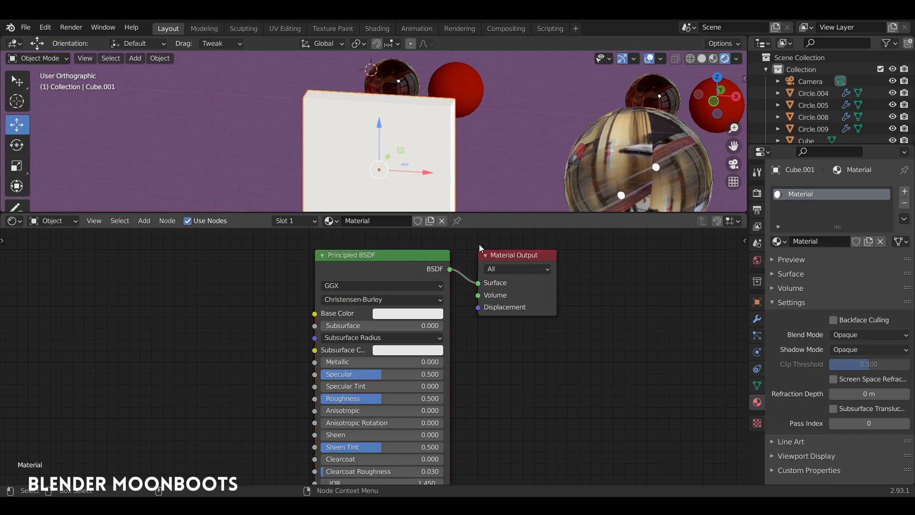
drag(481, 253, 552, 248)
drag(404, 265, 301, 258)
Raise the new Principled BSDF's Transmission to 1.000 for a glass look
key(shift+a)
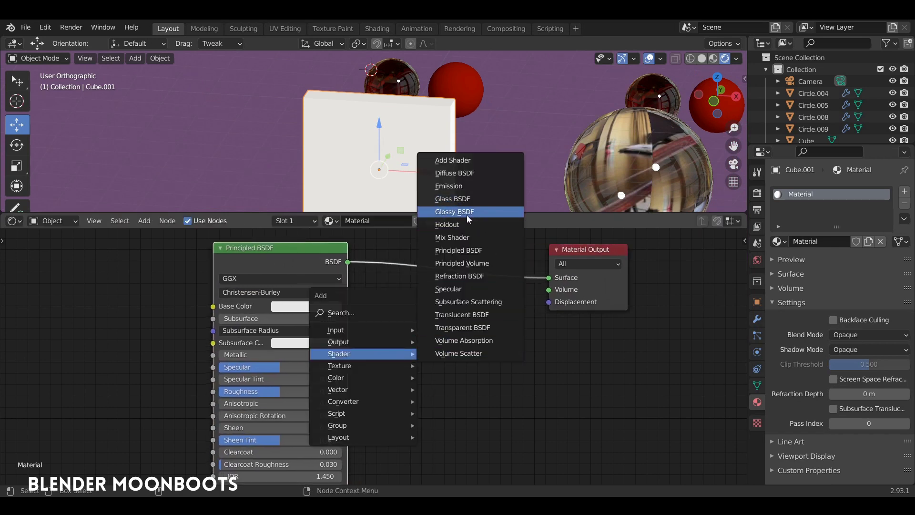
drag(285, 249, 388, 248)
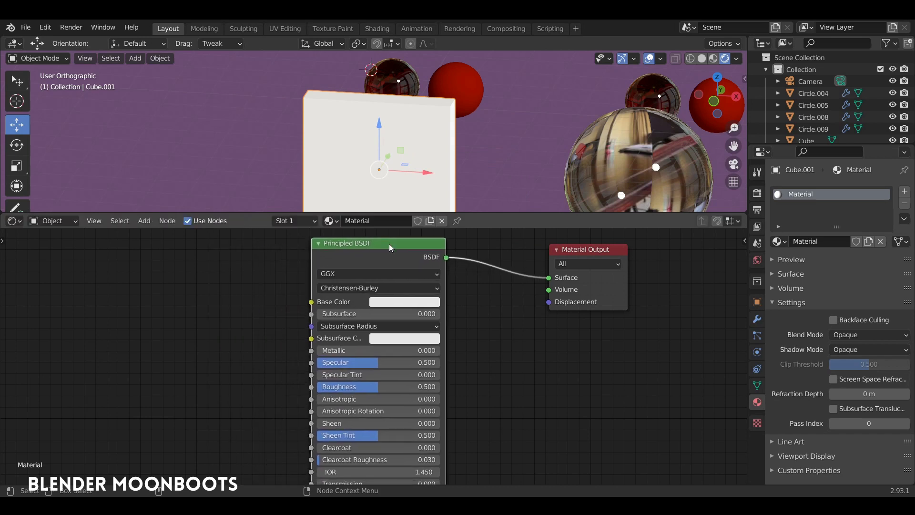
shift+scroll(450, 287, down, 5)
shift+scroll(450, 295, down, 2)
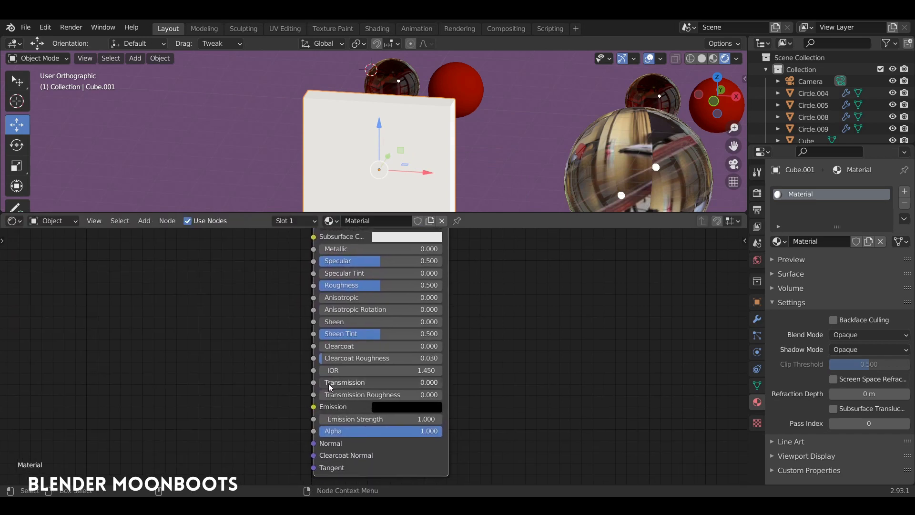
drag(328, 383, 465, 395)
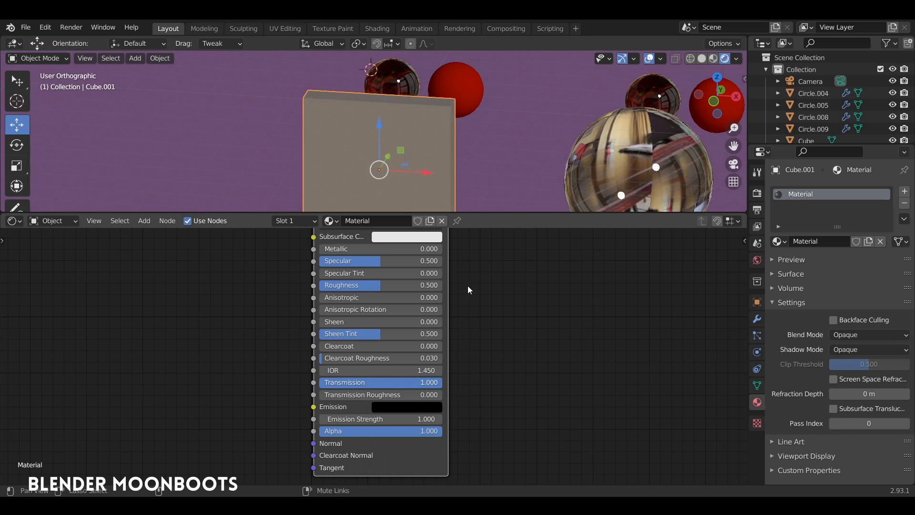
shift+scroll(467, 285, up, 2)
mouse_move(434, 159)
middle_down()
mouse_move(488, 146)
mouse_move(470, 141)
mouse_move(459, 150)
middle_up()
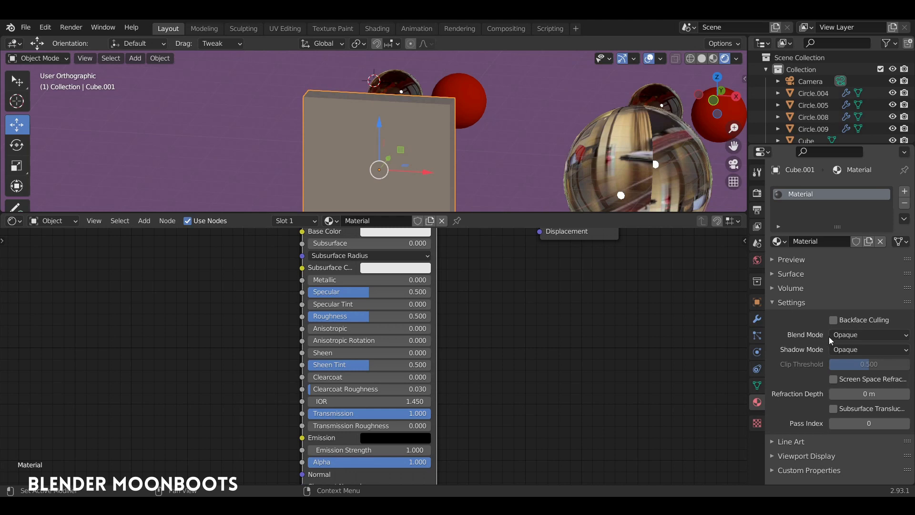
Set the panel material's Blend Mode to Alpha Blend with Screen Space Refraction enabled
click(853, 336)
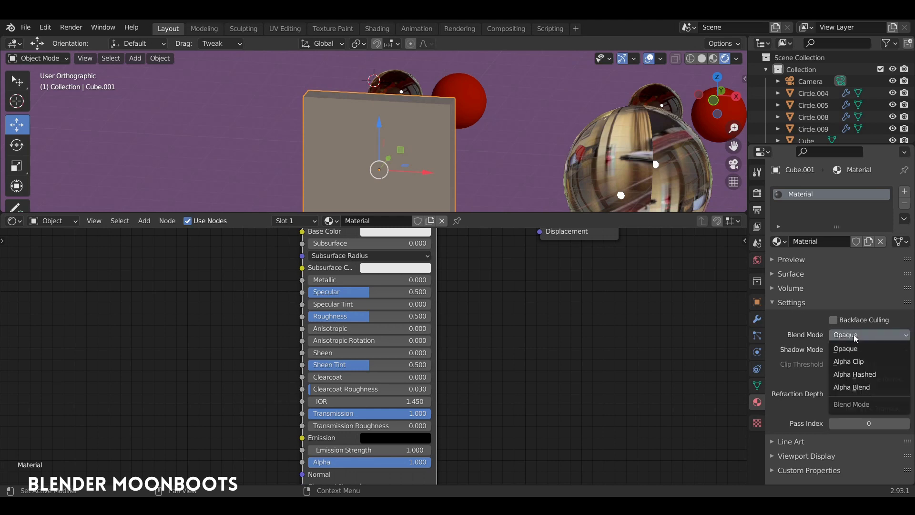
click(858, 389)
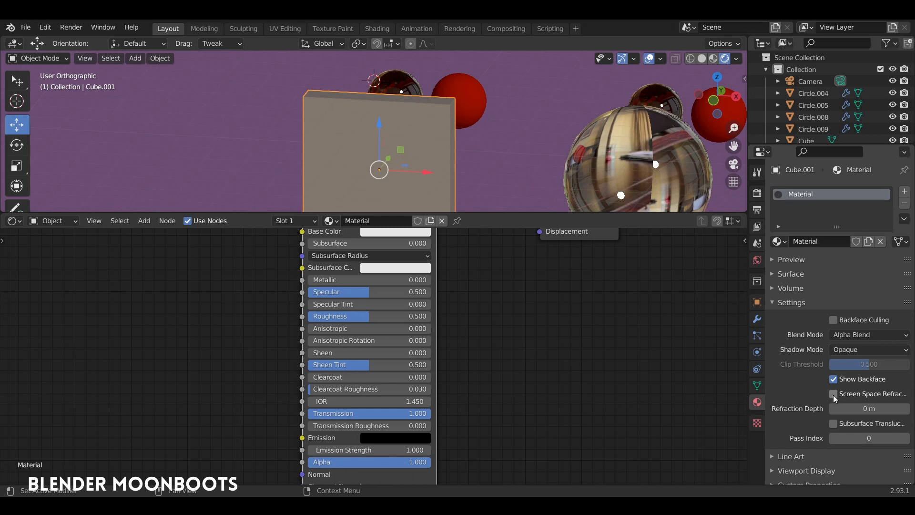
click(834, 394)
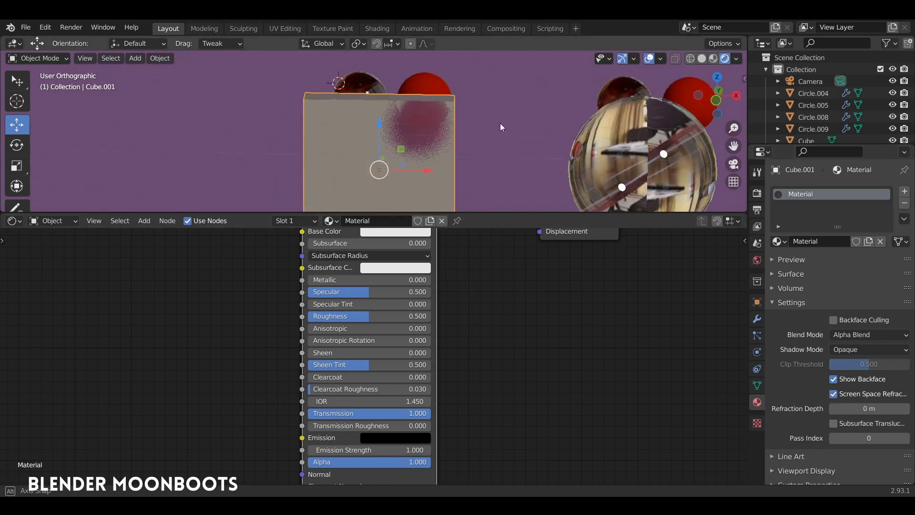
Check the Eevee Screen Space Reflections settings, then return to the material settings
click(759, 194)
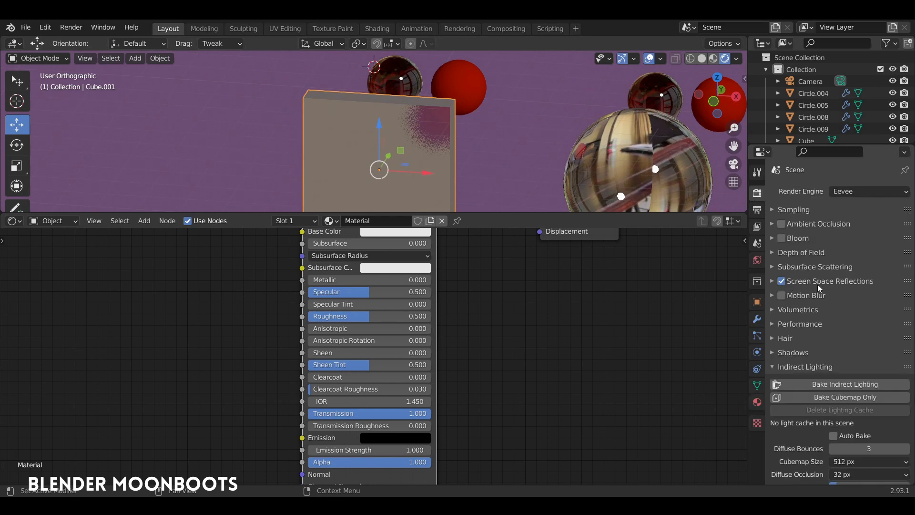
click(772, 282)
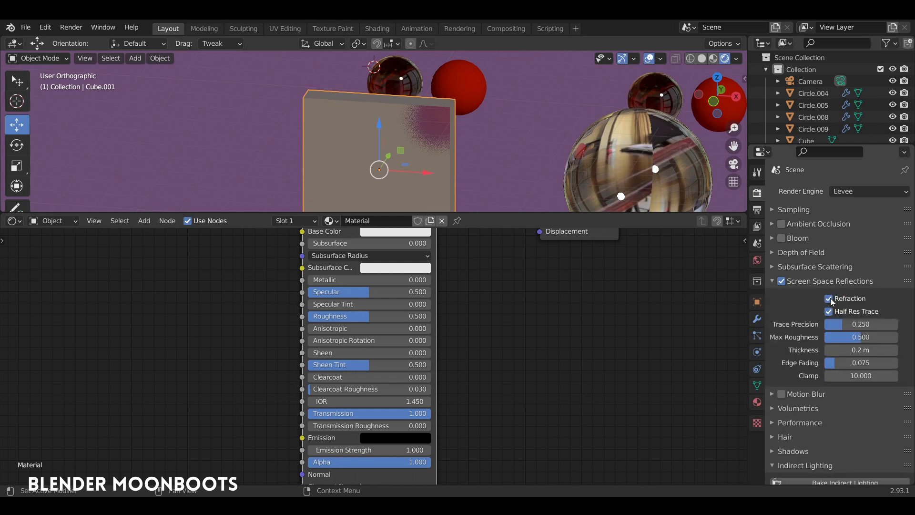
click(772, 281)
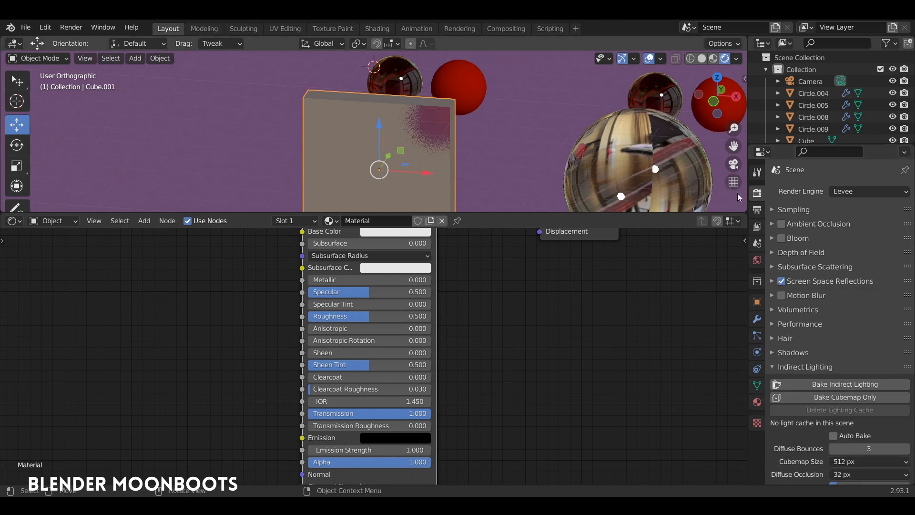
click(757, 402)
Lower the panel material's Roughness to 0 for smoother glass
mouse_move(404, 137)
middle_down()
mouse_move(431, 128)
mouse_move(419, 138)
mouse_move(456, 111)
mouse_move(429, 190)
middle_up()
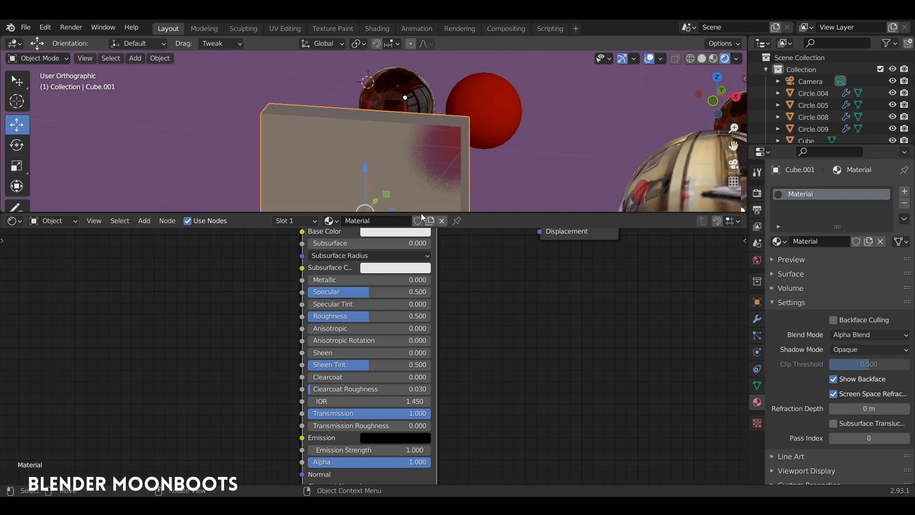
drag(359, 316, 299, 322)
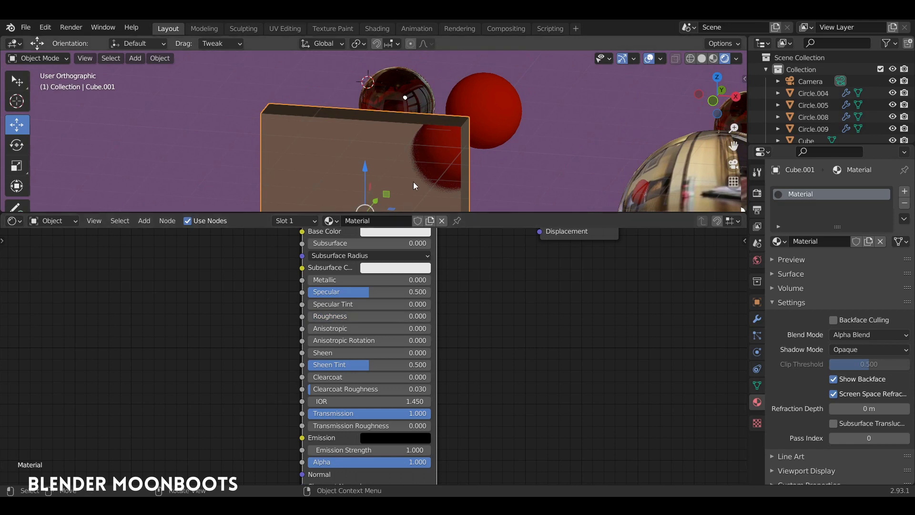
mouse_move(413, 182)
shift+middle_down()
mouse_move(519, 130)
mouse_move(452, 210)
shift+middle_up()
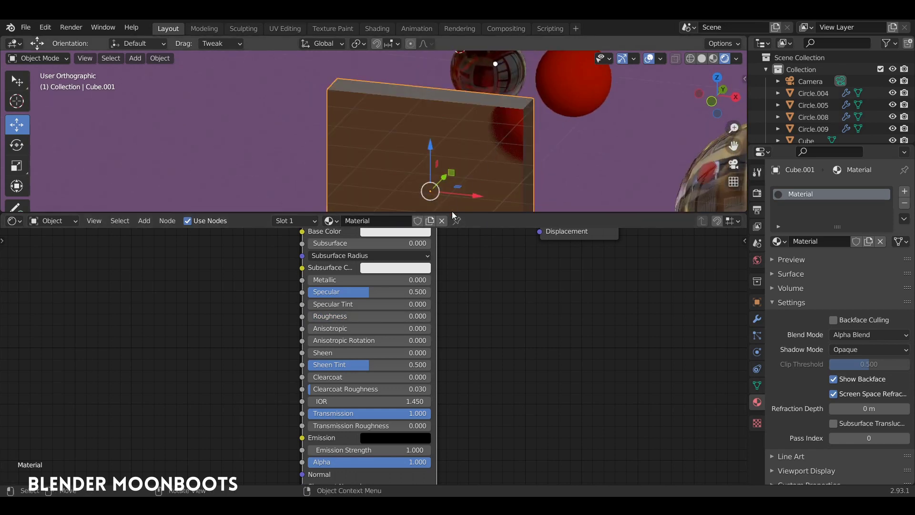
drag(454, 214, 472, 305)
mouse_move(485, 257)
middle_down()
mouse_move(505, 208)
mouse_move(506, 226)
mouse_move(576, 249)
middle_up()
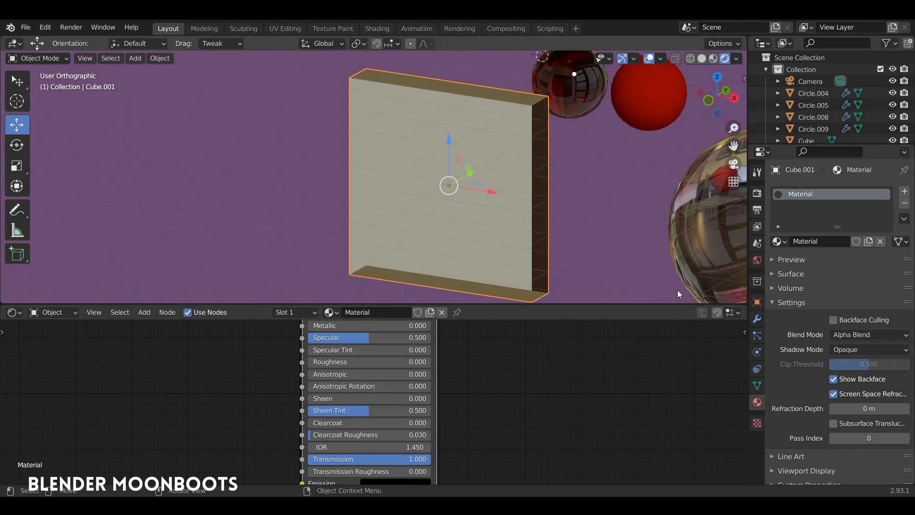
Toggle Show Backface off and back on, orbiting to compare the panel
click(829, 379)
mouse_move(601, 227)
middle_down()
mouse_move(654, 210)
mouse_move(664, 228)
mouse_move(470, 212)
mouse_move(620, 233)
mouse_move(573, 142)
mouse_move(582, 165)
middle_up()
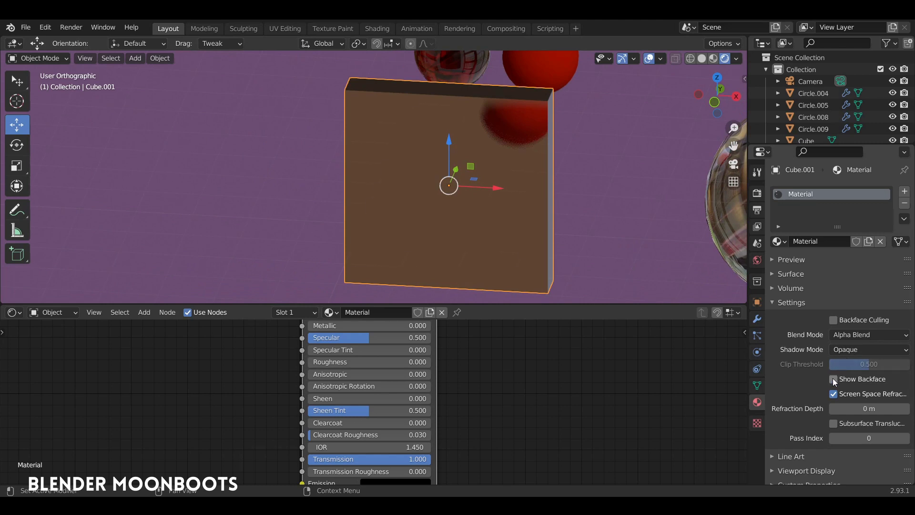
click(834, 380)
middle_drag(711, 276, 553, 220)
mouse_move(613, 224)
middle_down()
mouse_move(596, 207)
mouse_move(586, 255)
middle_up()
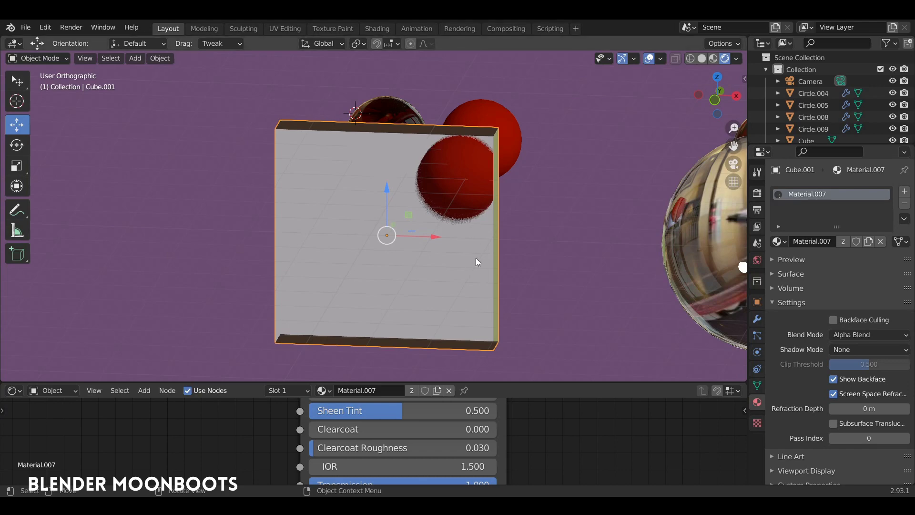
Compare the glass panel in perspective and orthographic views, then select the red sphere
mouse_move(476, 258)
middle_down()
mouse_move(533, 213)
mouse_move(528, 192)
mouse_move(494, 185)
mouse_move(476, 199)
mouse_move(482, 252)
middle_up()
key(KP_5)
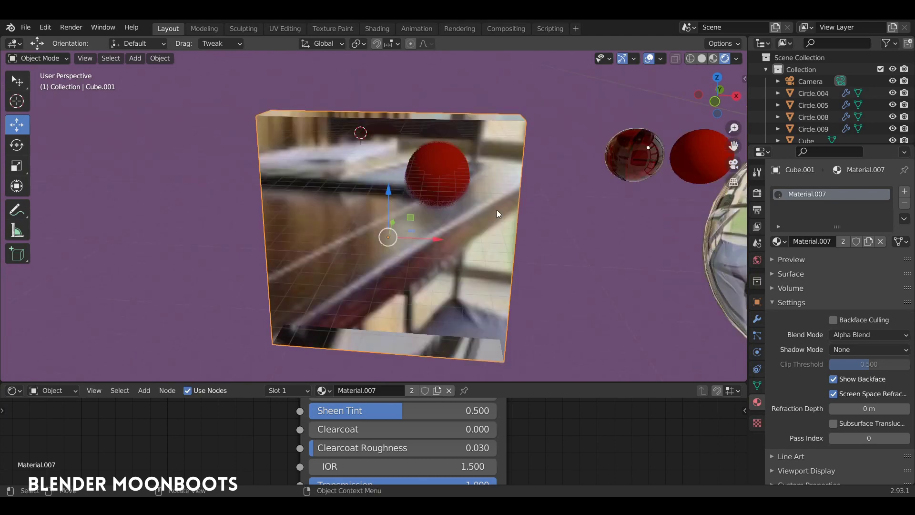
mouse_move(497, 214)
middle_down()
mouse_move(559, 141)
mouse_move(485, 189)
mouse_move(479, 241)
mouse_move(542, 157)
mouse_move(560, 150)
mouse_move(546, 151)
mouse_move(523, 124)
mouse_move(542, 137)
mouse_move(521, 148)
mouse_move(528, 134)
middle_up()
key(KP_5)
click(523, 124)
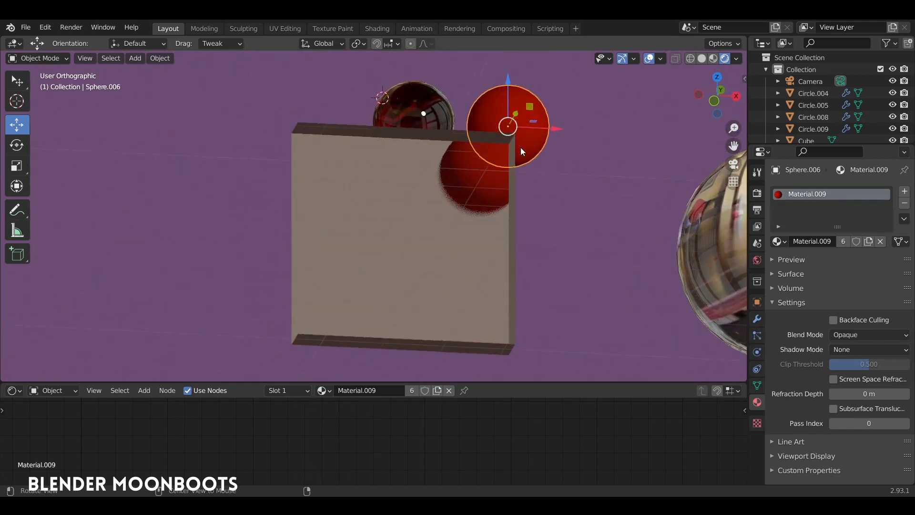
Select the dark reflective sphere and orbit around the panel, resizing the node editor
click(435, 109)
middle_drag(435, 109, 483, 127)
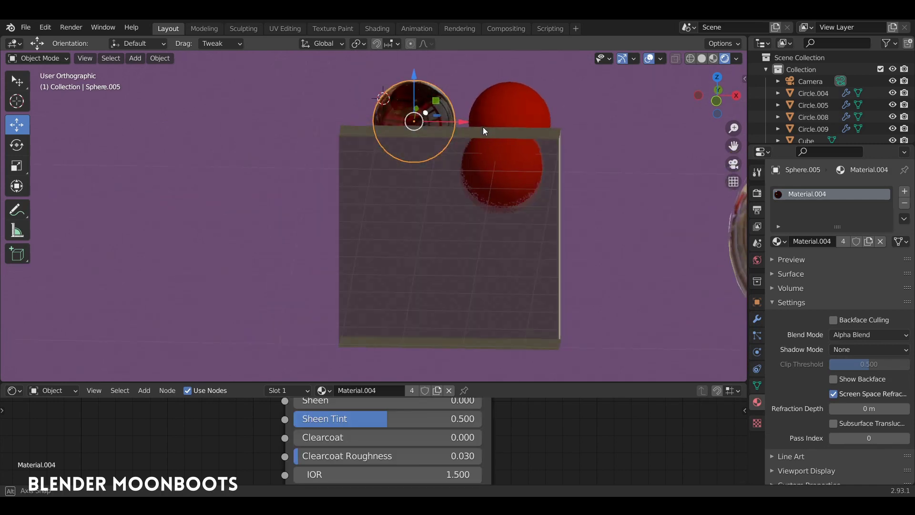
middle_drag(427, 124, 449, 127)
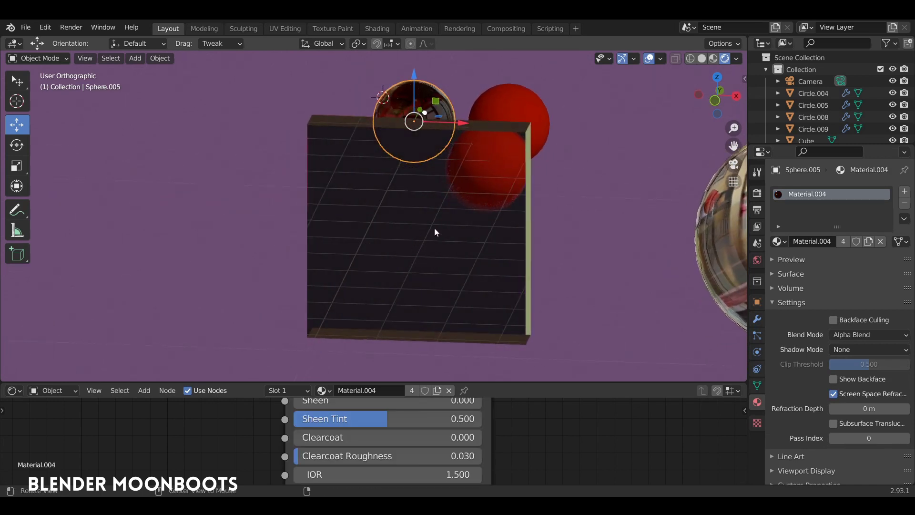
middle_drag(434, 228, 436, 224)
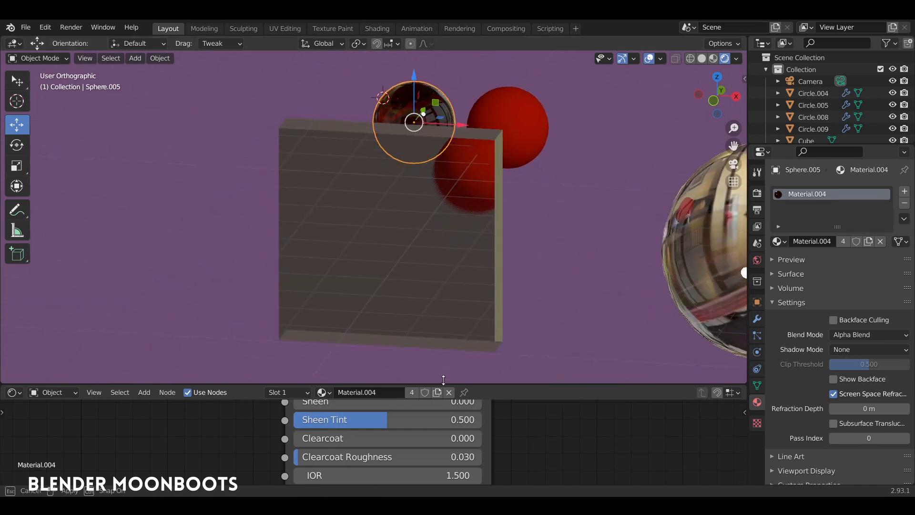
drag(442, 384, 460, 297)
middle_drag(517, 329, 525, 456)
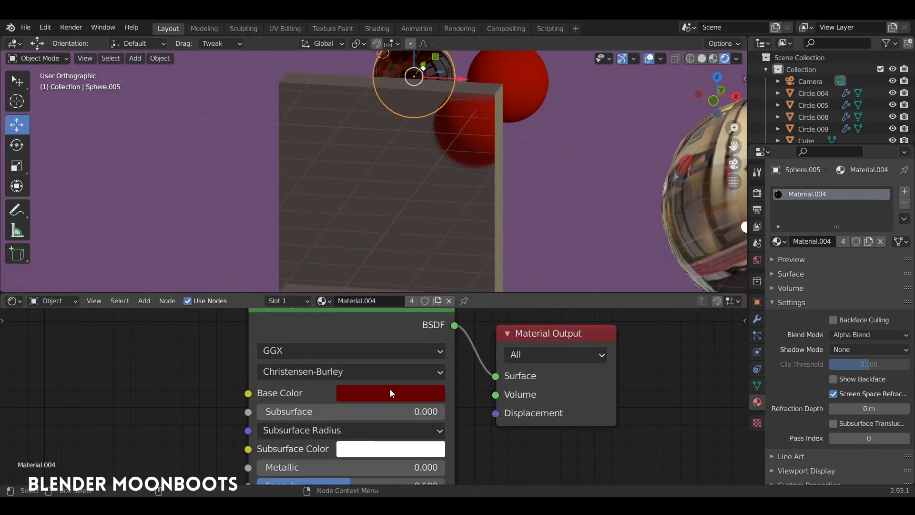
scroll(230, 352, down, 2)
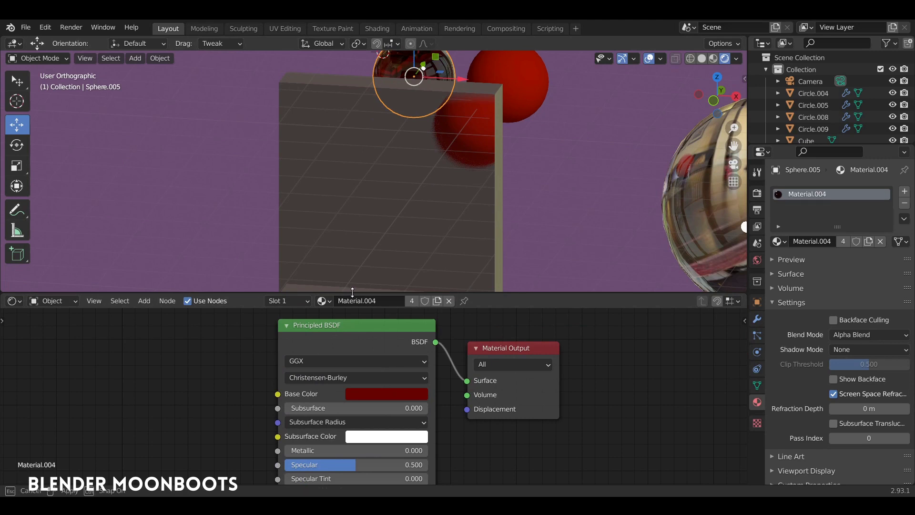
drag(350, 291, 353, 357)
Select the glass panel and Sphere.001 in turn while orbiting the scene
click(436, 252)
middle_drag(436, 252, 452, 251)
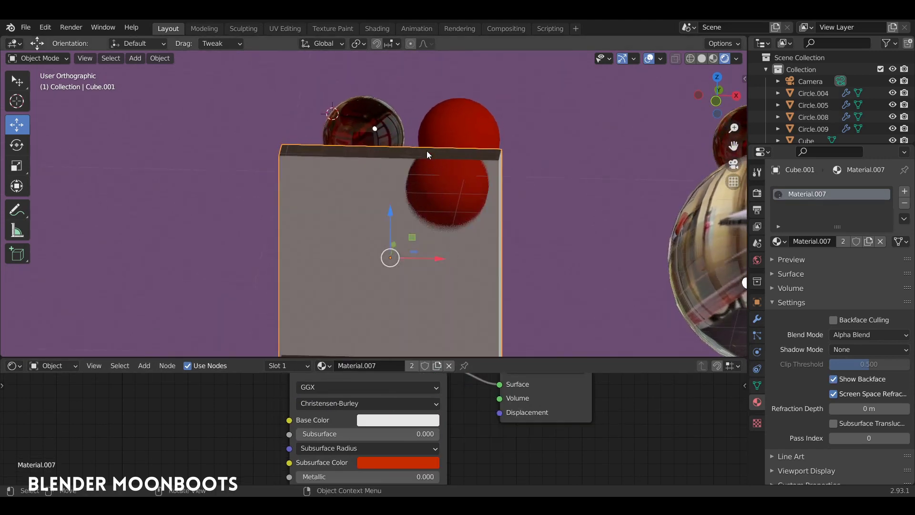
click(367, 131)
click(388, 228)
mouse_move(388, 228)
middle_down()
mouse_move(416, 242)
mouse_move(431, 236)
middle_up()
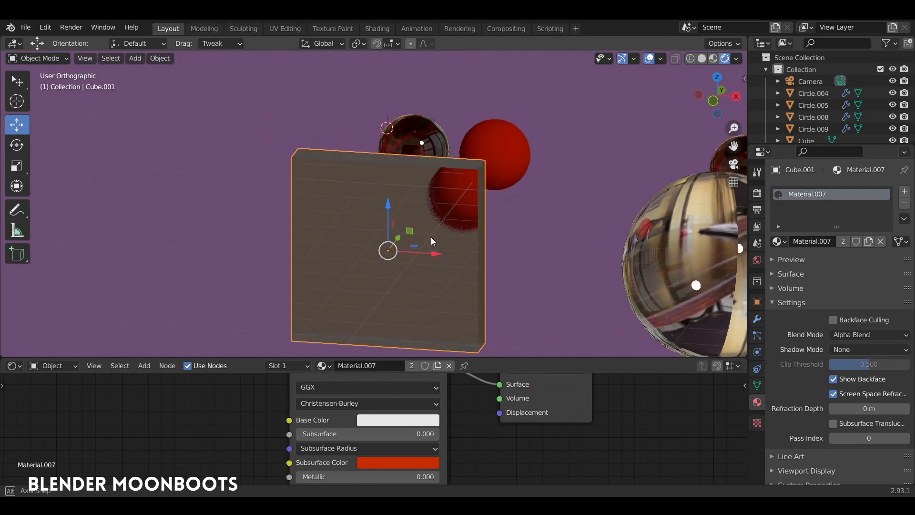
Set the mirror sphere's material to Opaque with Screen Space Refraction off
click(443, 143)
mouse_move(444, 142)
middle_down()
mouse_move(442, 160)
mouse_move(551, 184)
middle_up()
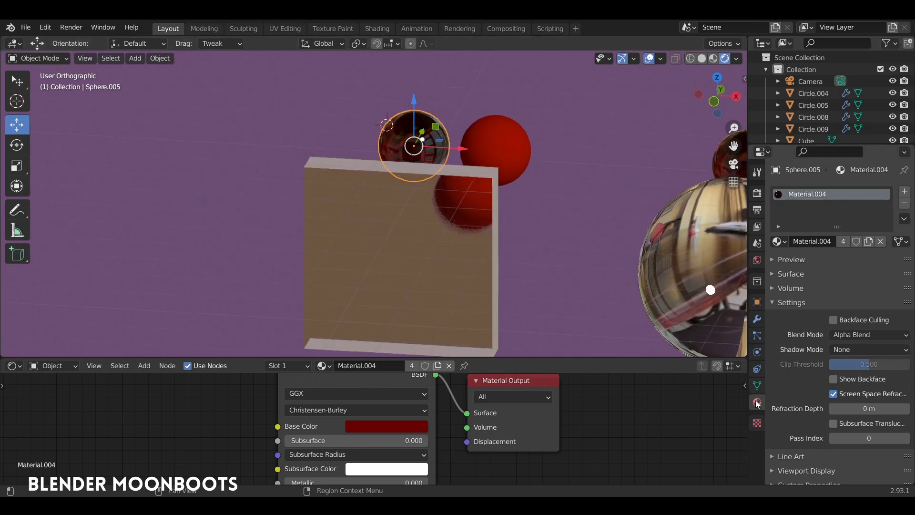
click(851, 335)
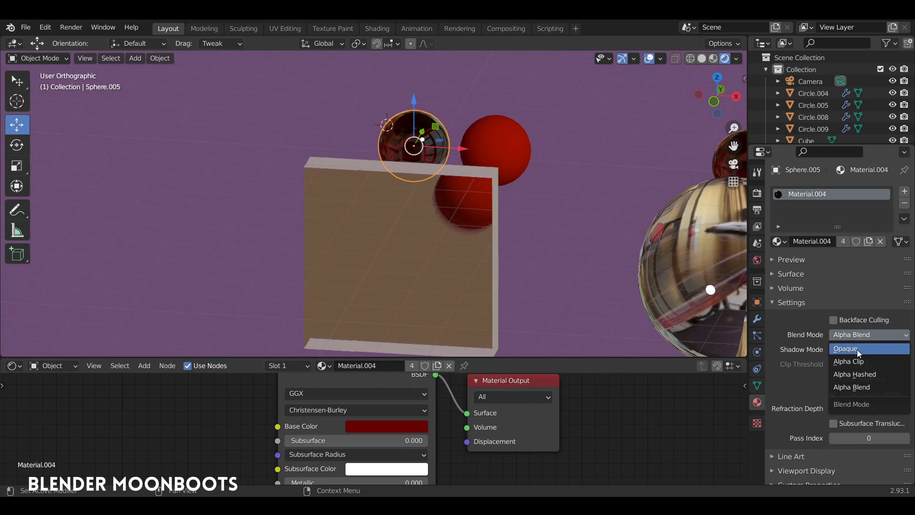
click(856, 348)
click(834, 380)
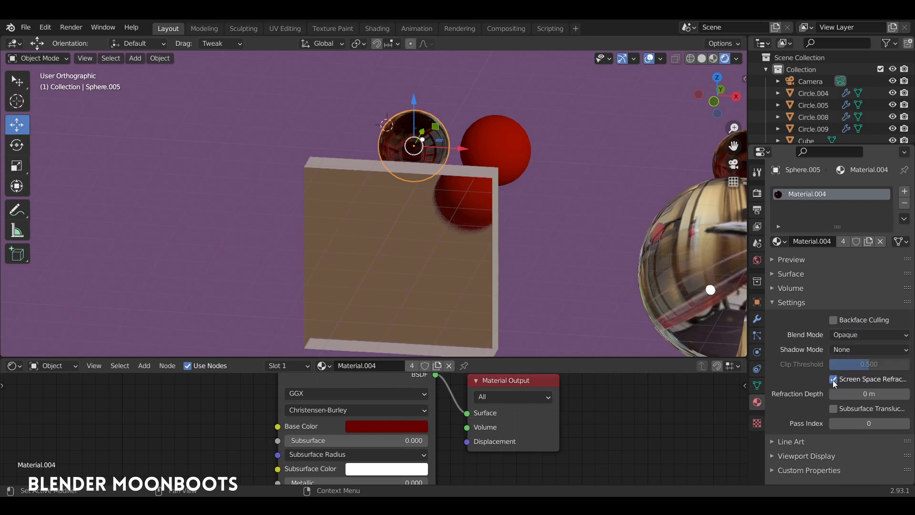
click(832, 379)
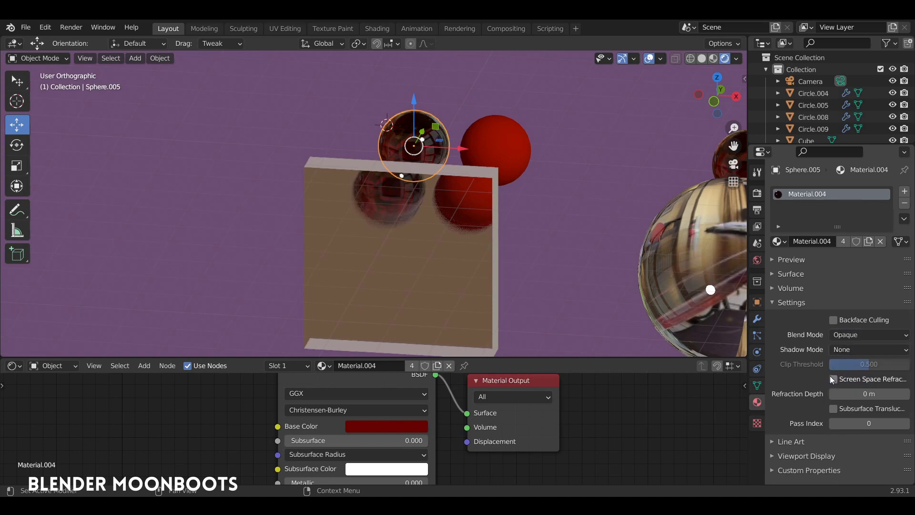
scroll(481, 162, up, 2)
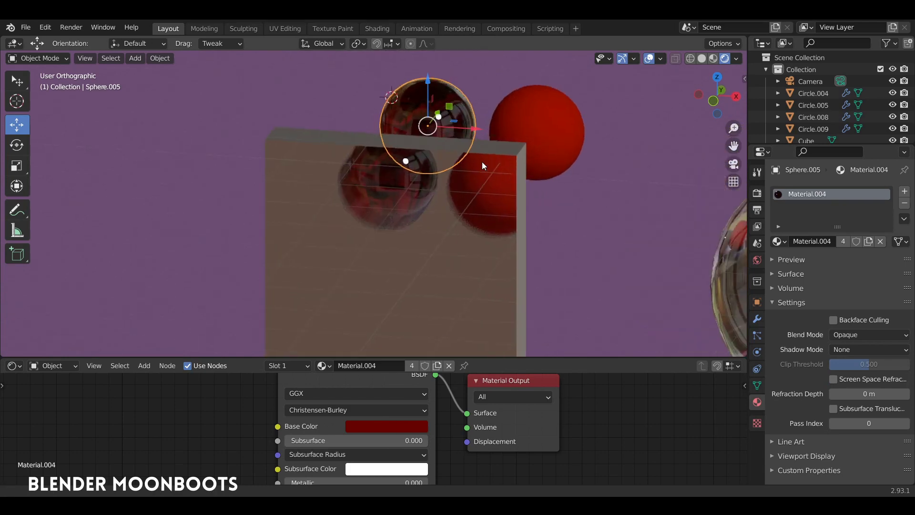
mouse_move(482, 162)
shift+middle_down()
mouse_move(485, 147)
mouse_move(467, 195)
shift+middle_up()
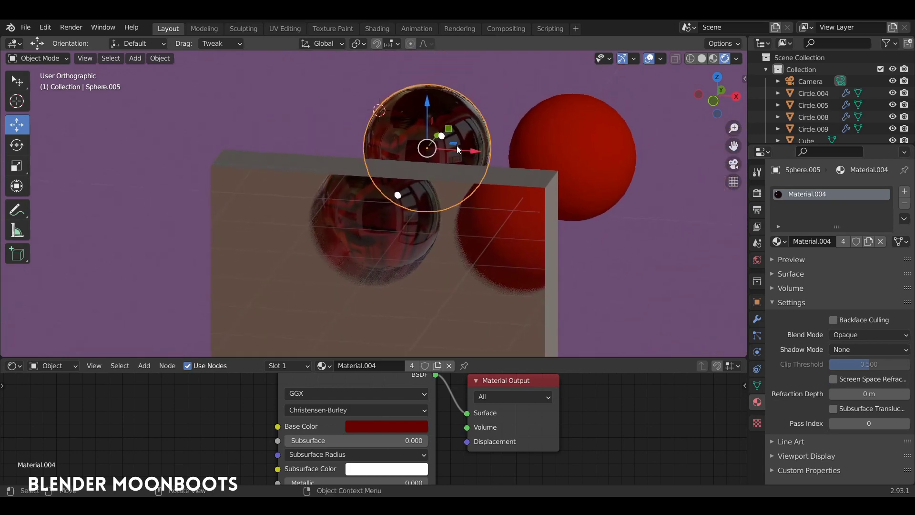
mouse_move(458, 136)
middle_down()
mouse_move(473, 134)
mouse_move(447, 172)
mouse_move(464, 162)
mouse_move(455, 195)
mouse_move(414, 184)
mouse_move(431, 203)
middle_up()
click(485, 165)
mouse_move(484, 165)
middle_down()
mouse_move(493, 179)
mouse_move(516, 173)
middle_up()
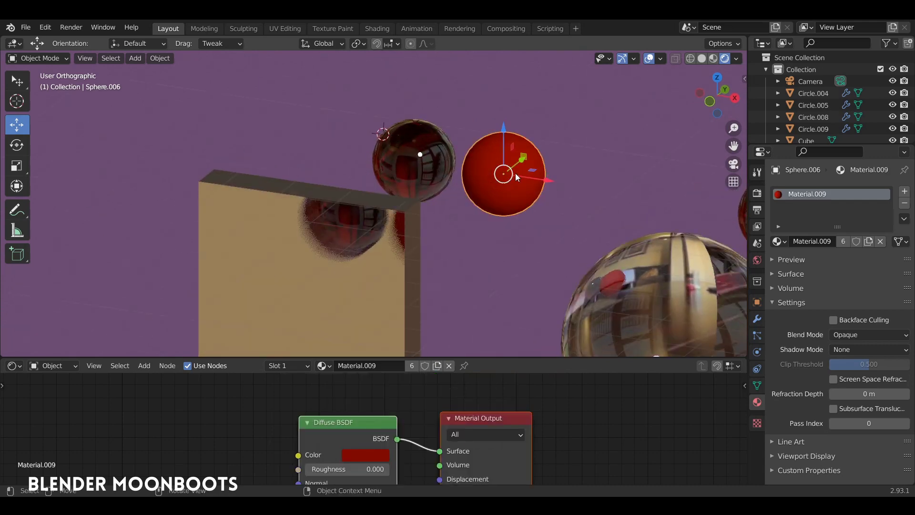
key(shift+d)
click(588, 152)
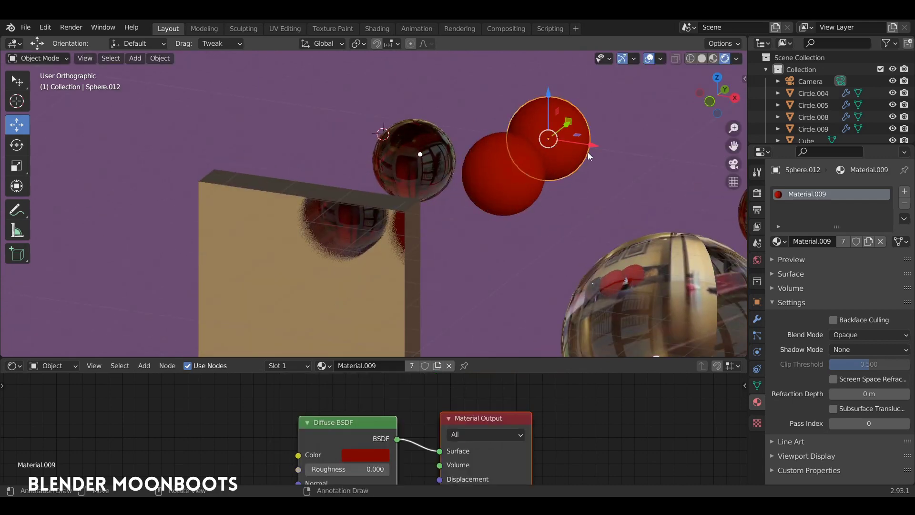
drag(591, 146, 485, 121)
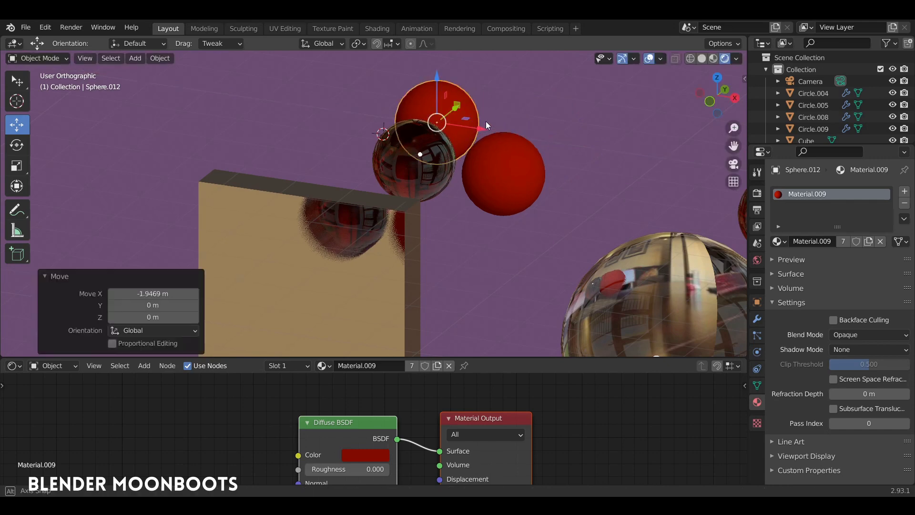
mouse_move(485, 121)
middle_down()
mouse_move(497, 113)
mouse_move(453, 127)
mouse_move(462, 121)
mouse_move(453, 134)
mouse_move(468, 125)
middle_up()
key(s)
click(450, 125)
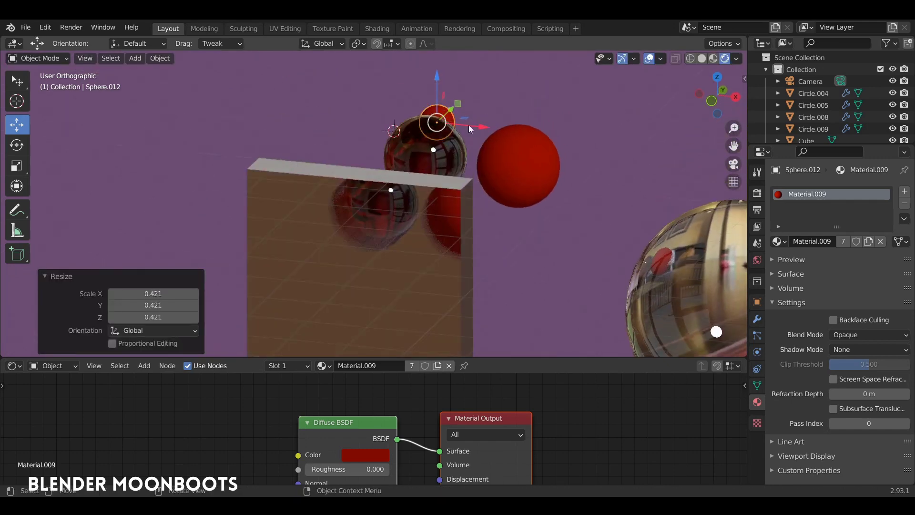
drag(484, 128, 498, 140)
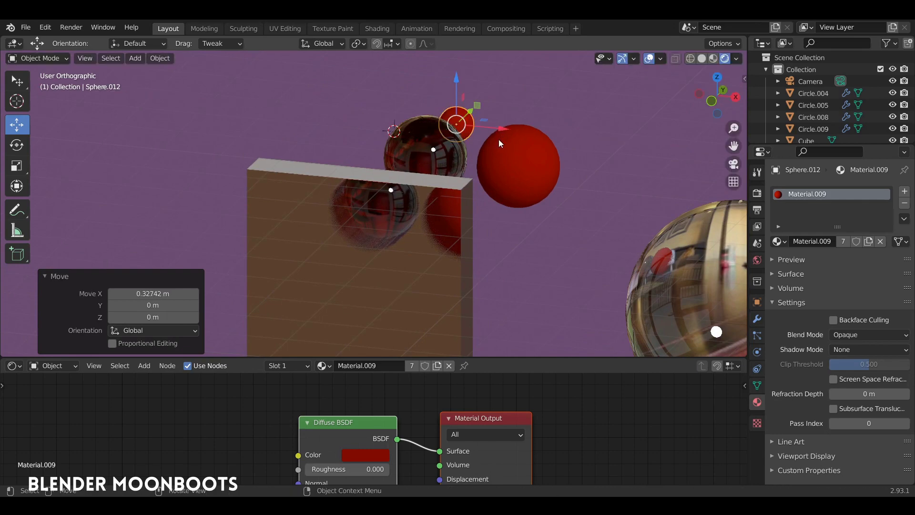
key(x)
click(497, 140)
click(453, 147)
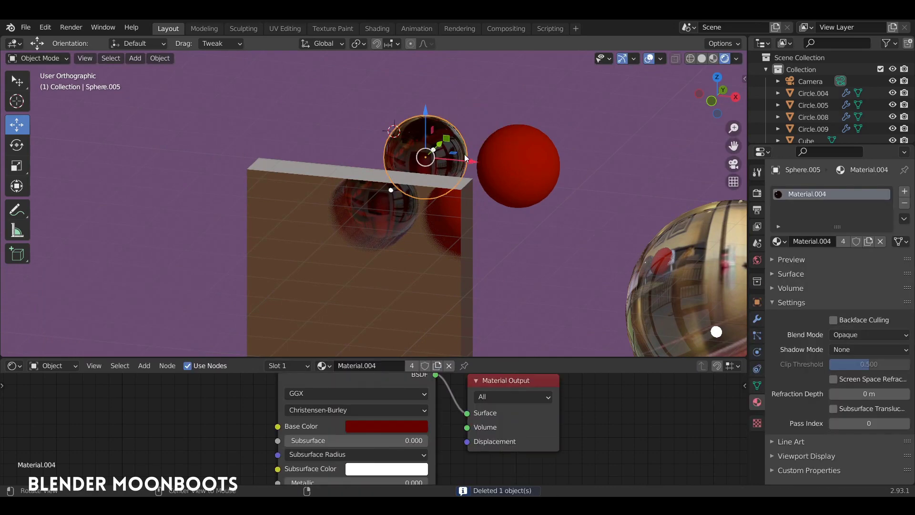
mouse_move(452, 147)
middle_down()
mouse_move(462, 160)
mouse_move(505, 153)
middle_up()
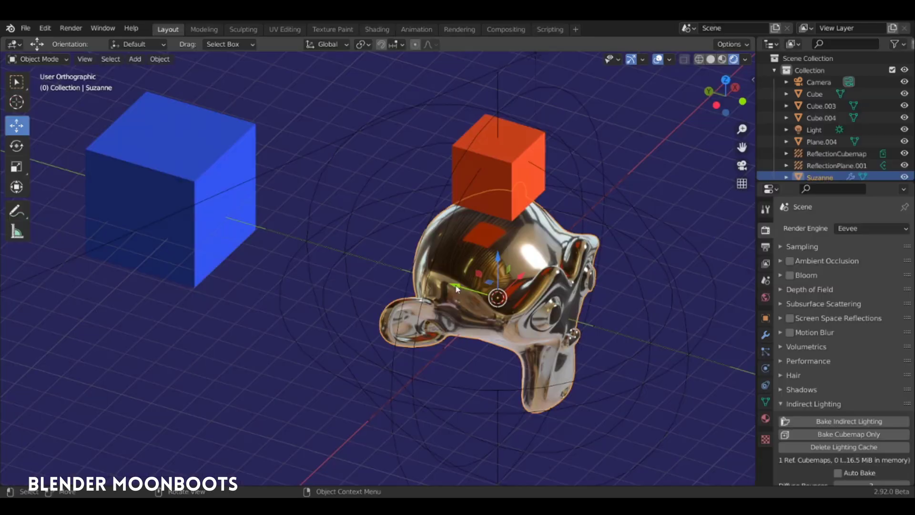
key(g)
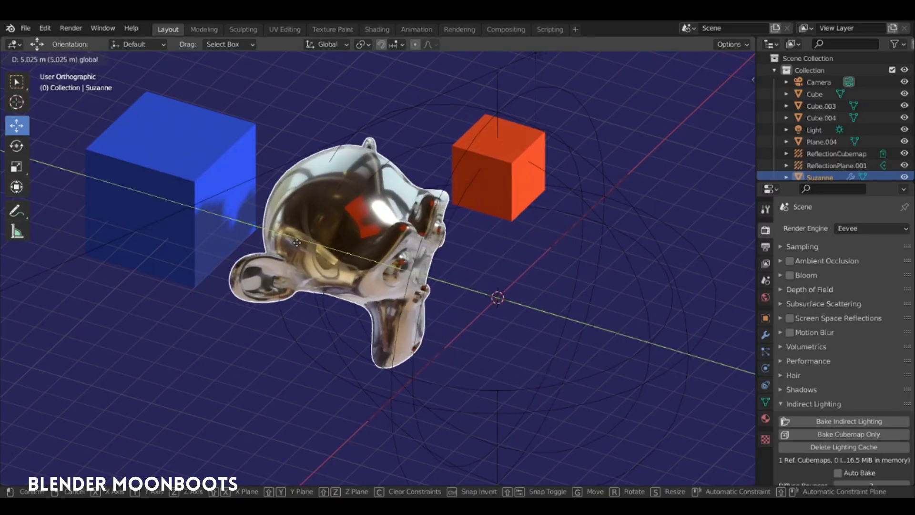
click(280, 241)
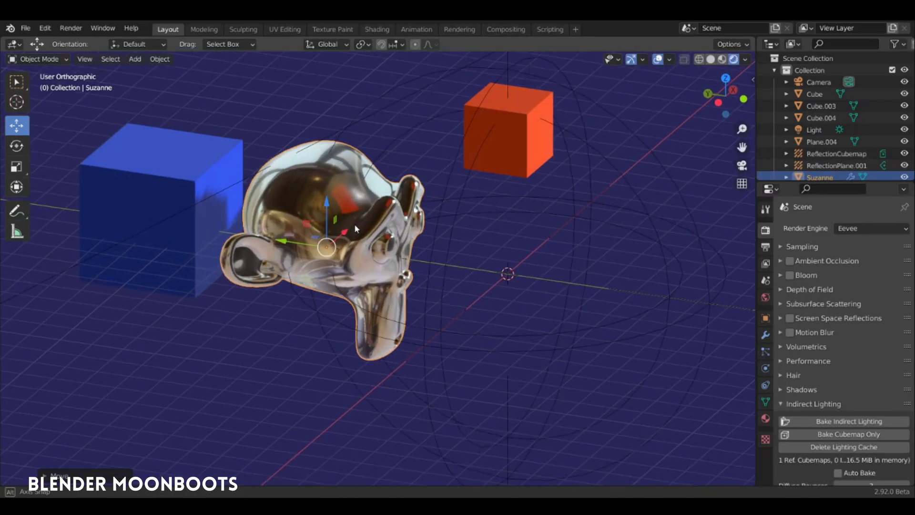
mouse_move(281, 241)
middle_down()
mouse_move(355, 222)
mouse_move(383, 201)
middle_up()
scroll(355, 219, up, 3)
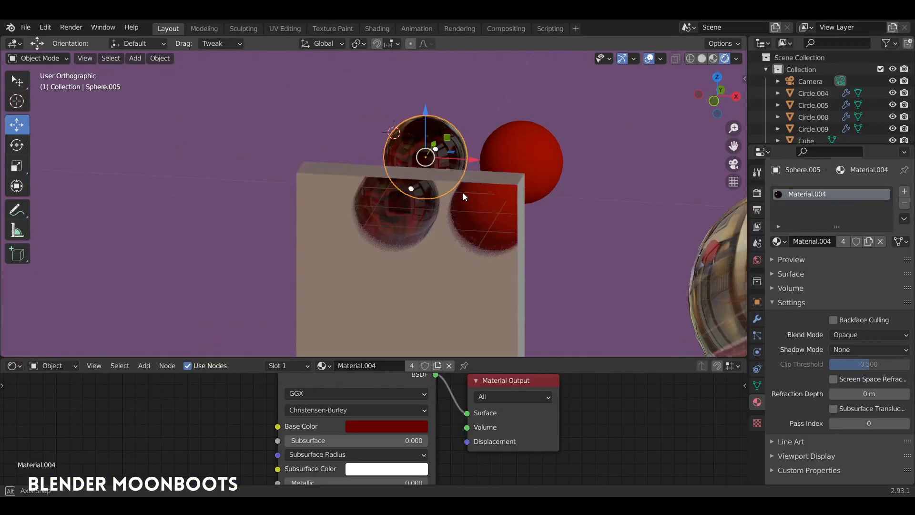
middle_drag(462, 193, 462, 189)
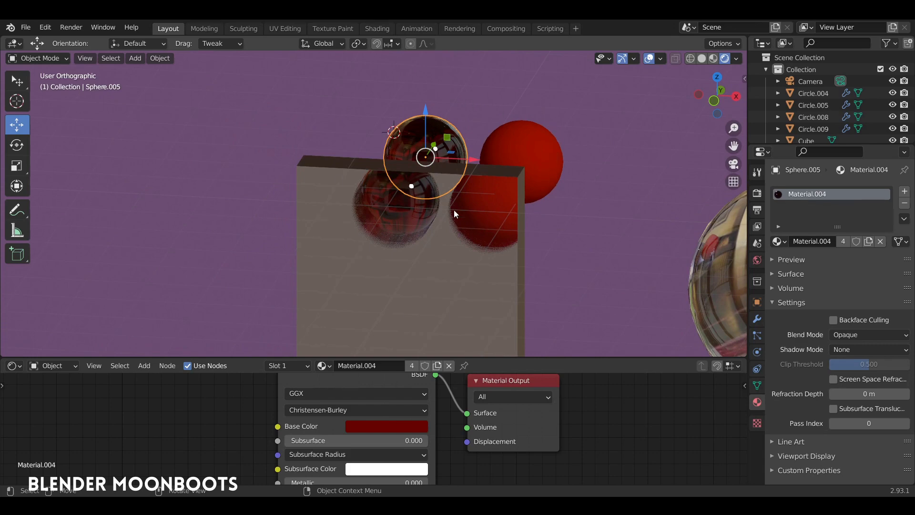
Orbit around the panel and select the large glass sphere Sphere.001
mouse_move(454, 210)
middle_down()
mouse_move(428, 207)
mouse_move(443, 199)
middle_up()
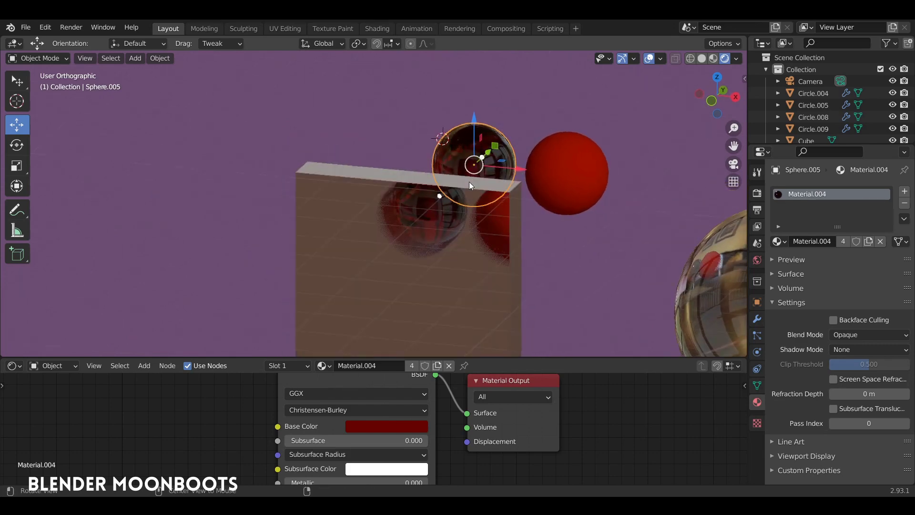
mouse_move(487, 170)
middle_down()
mouse_move(494, 162)
mouse_move(479, 149)
middle_up()
scroll(453, 175, down, 2)
click(526, 199)
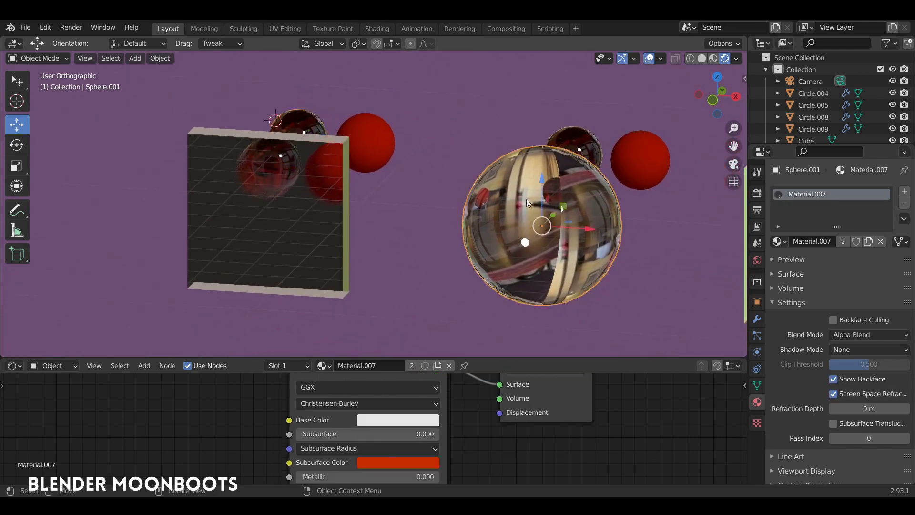
mouse_move(526, 199)
middle_down()
mouse_move(507, 218)
mouse_move(549, 236)
mouse_move(528, 239)
mouse_move(534, 247)
mouse_move(538, 232)
mouse_move(518, 173)
mouse_move(410, 140)
mouse_move(542, 202)
mouse_move(538, 211)
middle_up()
click(518, 173)
click(524, 197)
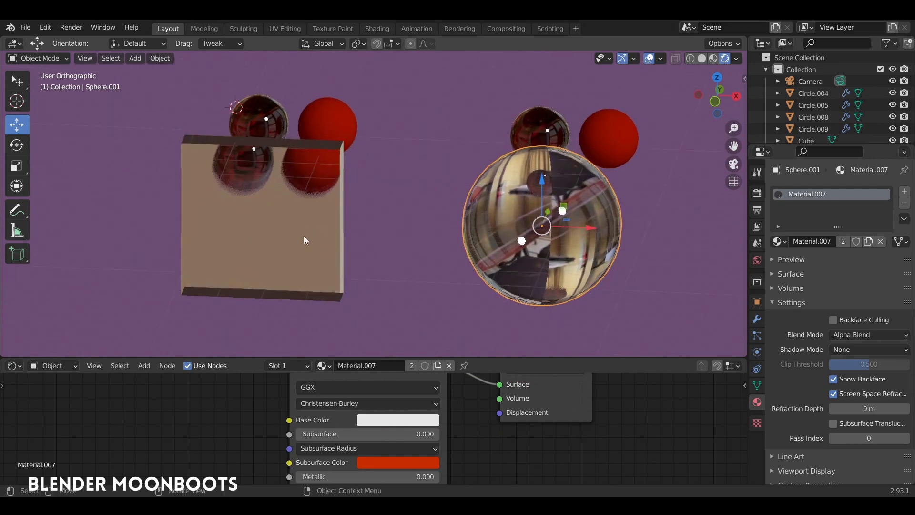
mouse_move(536, 236)
middle_down()
mouse_move(551, 238)
mouse_move(532, 239)
mouse_move(532, 248)
mouse_move(536, 235)
mouse_move(585, 209)
mouse_move(568, 222)
mouse_move(660, 246)
middle_up()
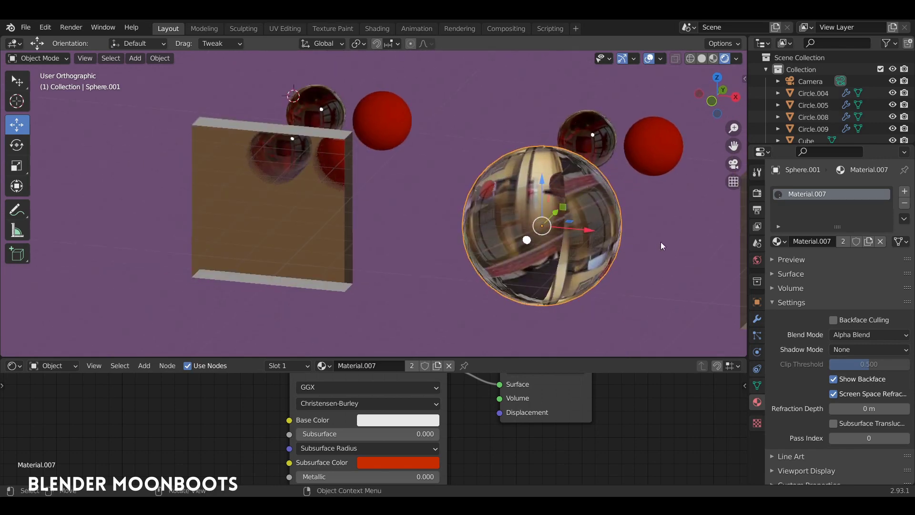
Turn off Show Backface for the sphere's material and orbit to compare
click(834, 380)
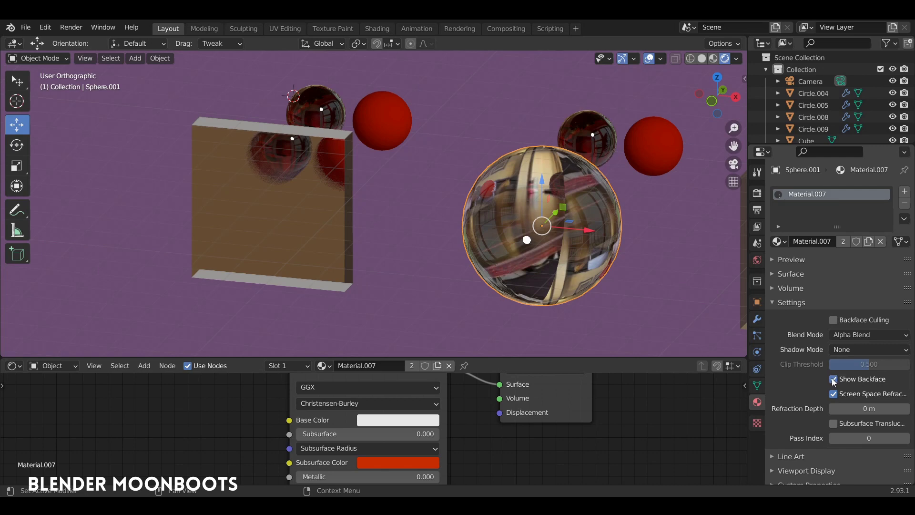
mouse_move(704, 281)
middle_down()
mouse_move(662, 212)
mouse_move(665, 200)
mouse_move(564, 219)
mouse_move(565, 240)
mouse_move(556, 242)
middle_up()
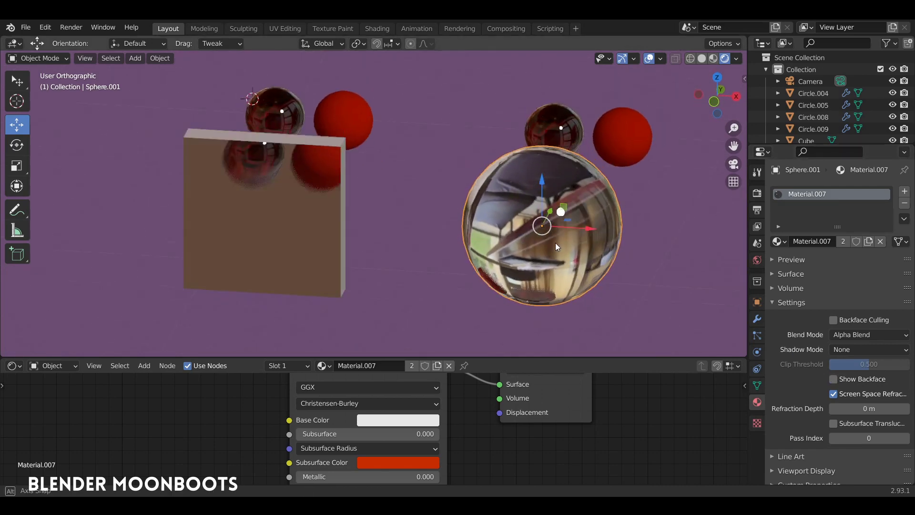
click(542, 128)
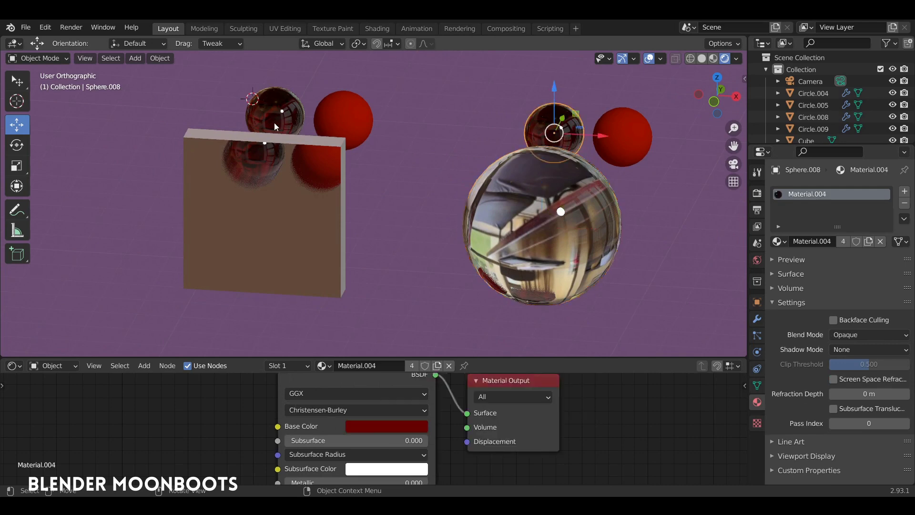
mouse_move(547, 185)
middle_down()
mouse_move(567, 170)
mouse_move(561, 162)
mouse_move(550, 167)
middle_up()
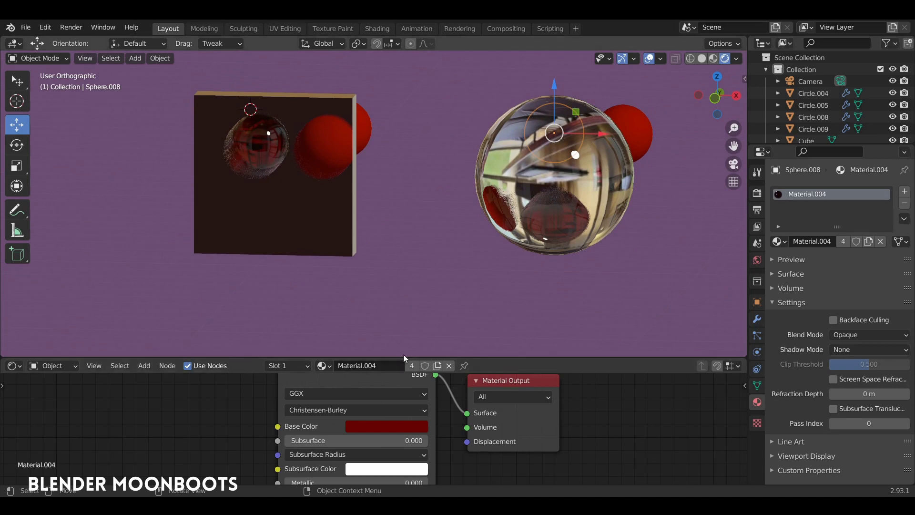
Try IOR 1.612 and 1.712 on Sphere.001's Principled BSDF, settling on 1.448
click(505, 224)
drag(424, 357, 429, 259)
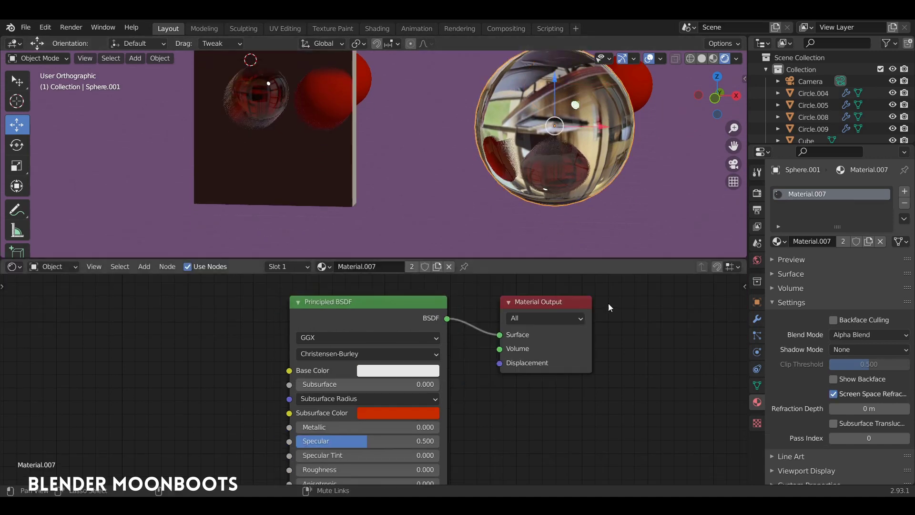
middle_drag(333, 482, 394, 290)
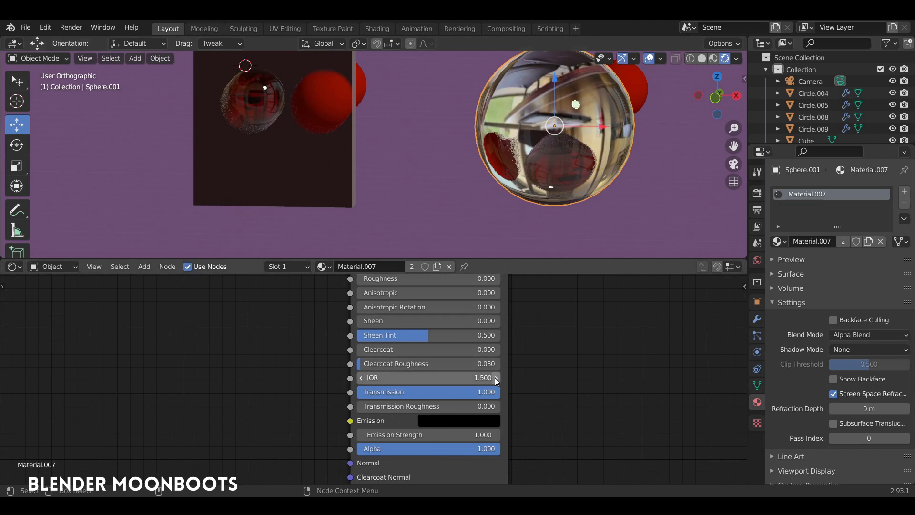
drag(495, 379, 505, 381)
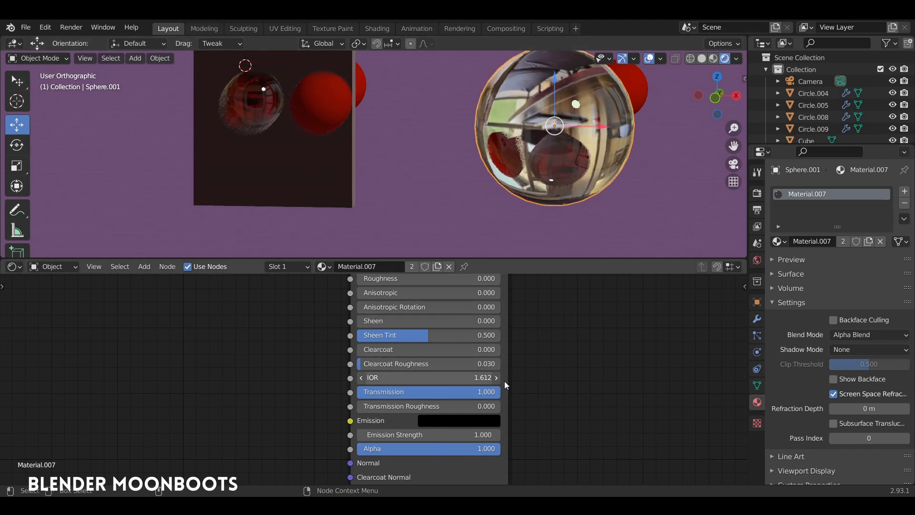
click(505, 381)
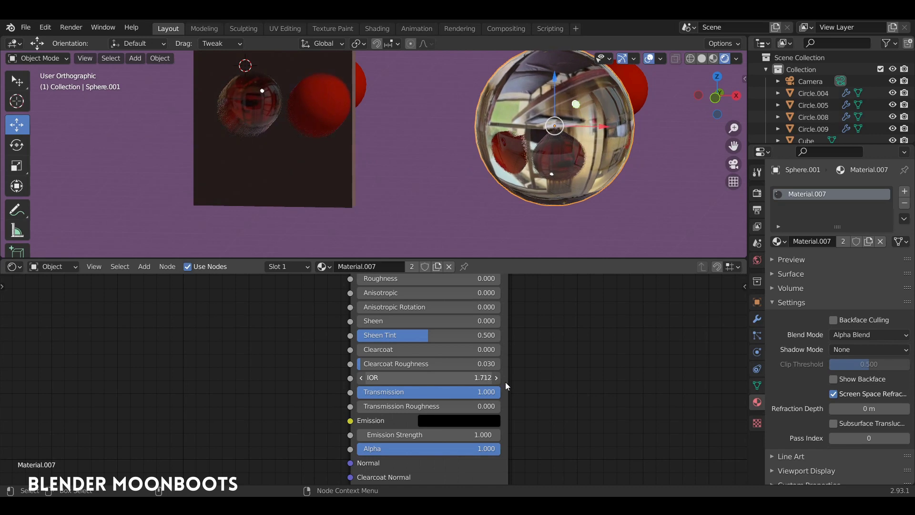
drag(505, 382, 486, 381)
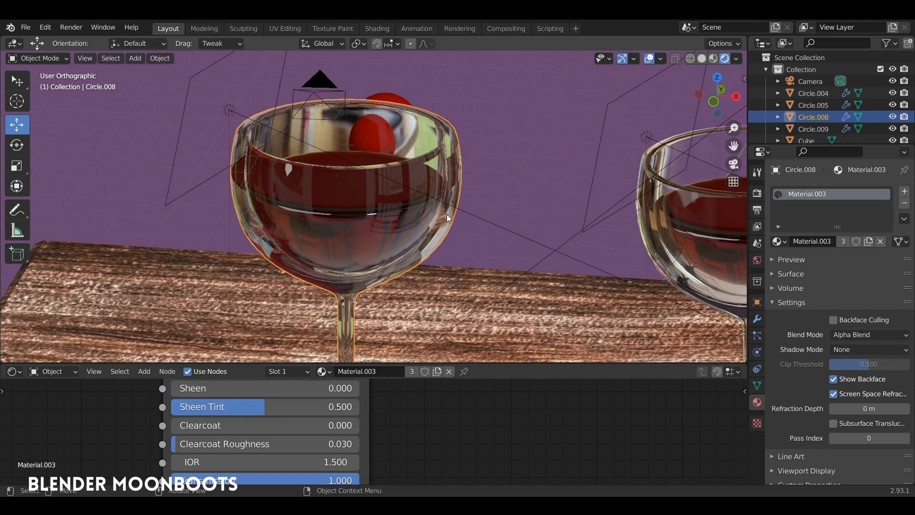
Orbit around the left wine glass and select the glass Circle.008
mouse_move(451, 178)
middle_down()
mouse_move(451, 198)
mouse_move(418, 212)
mouse_move(435, 182)
mouse_move(425, 218)
mouse_move(417, 213)
mouse_move(432, 214)
middle_up()
click(405, 221)
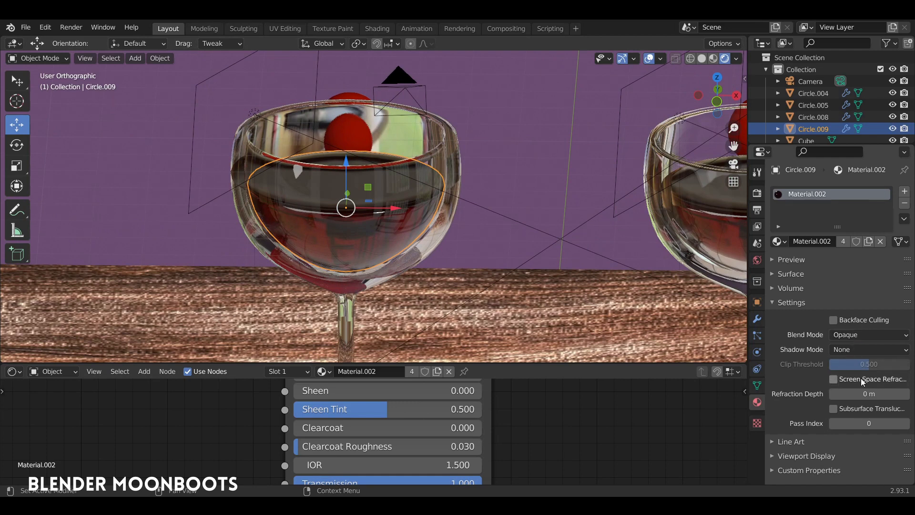
mouse_move(399, 192)
middle_down()
mouse_move(395, 207)
mouse_move(403, 205)
mouse_move(392, 220)
mouse_move(428, 225)
middle_up()
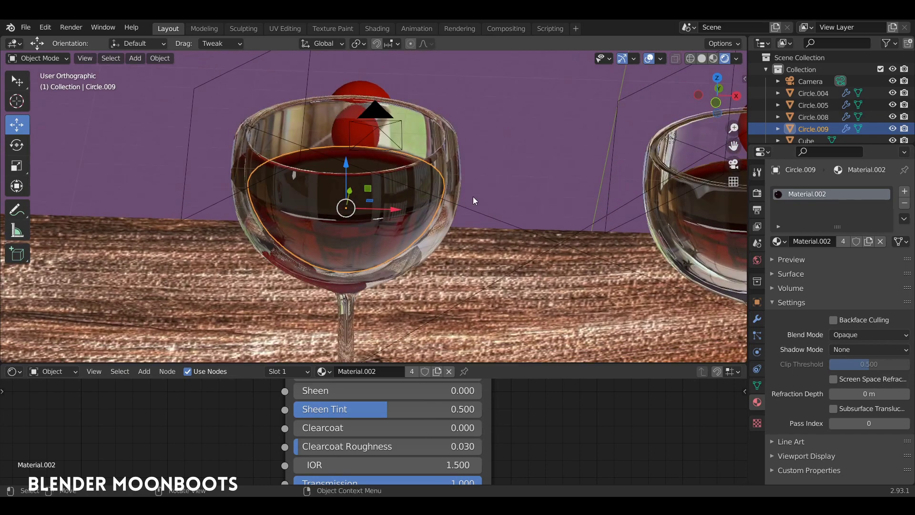
mouse_move(440, 182)
middle_down()
mouse_move(411, 185)
mouse_move(468, 144)
mouse_move(542, 164)
middle_up()
click(422, 185)
Turn off Show Backface on Circle.008's Material.003, then inspect both glasses
scroll(469, 143, up, 2)
scroll(491, 135, up, 2)
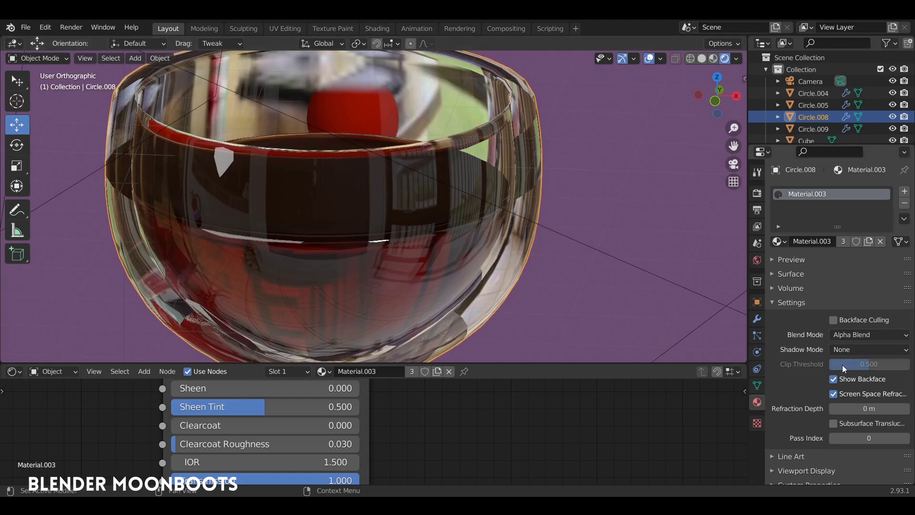
mouse_move(576, 223)
middle_down()
mouse_move(594, 220)
mouse_move(544, 139)
mouse_move(546, 122)
mouse_move(559, 119)
mouse_move(552, 125)
middle_up()
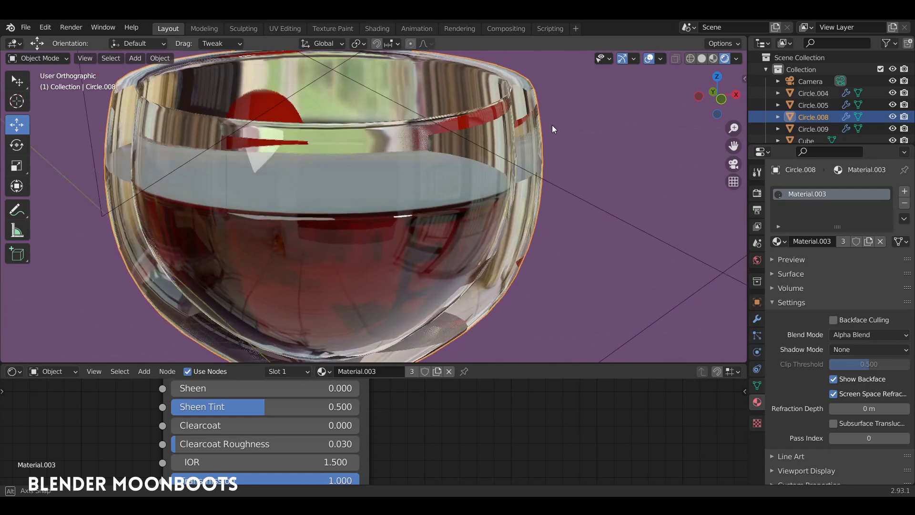
click(833, 379)
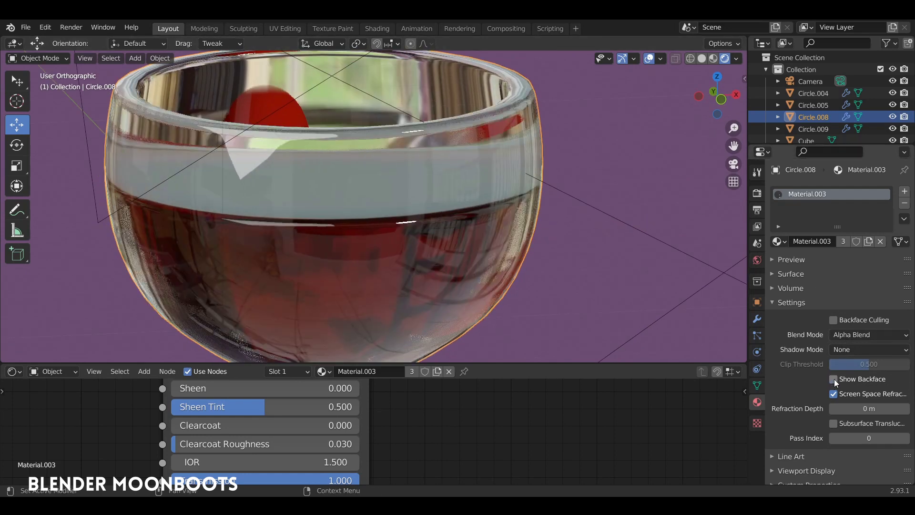
middle_drag(625, 255, 614, 237)
scroll(612, 237, down, 3)
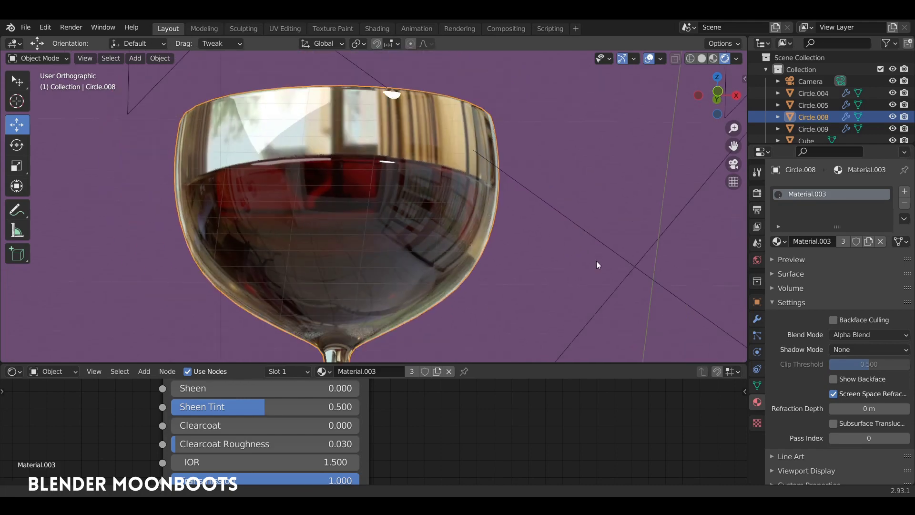
scroll(596, 261, down, 2)
mouse_move(573, 267)
middle_down()
mouse_move(553, 294)
mouse_move(573, 317)
mouse_move(560, 265)
mouse_move(587, 228)
mouse_move(564, 202)
mouse_move(566, 233)
mouse_move(585, 261)
mouse_move(569, 287)
mouse_move(604, 192)
mouse_move(597, 225)
mouse_move(597, 215)
mouse_move(361, 217)
mouse_move(348, 235)
mouse_move(368, 224)
mouse_move(347, 208)
mouse_move(363, 225)
mouse_move(450, 221)
mouse_move(496, 188)
mouse_move(520, 231)
middle_up()
Select Circle.005 and inspect its Layer Weight, Transparent, Glossy and Mix Shader nodes
click(469, 322)
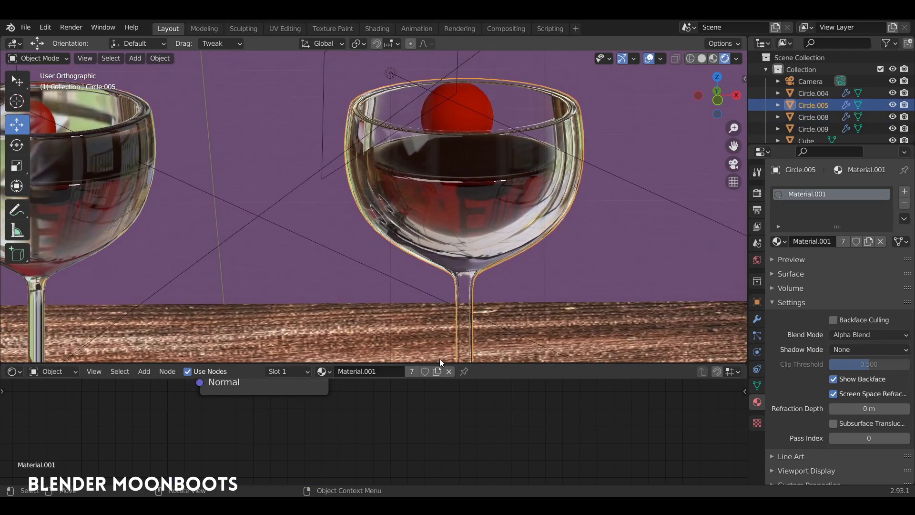
drag(439, 364, 453, 206)
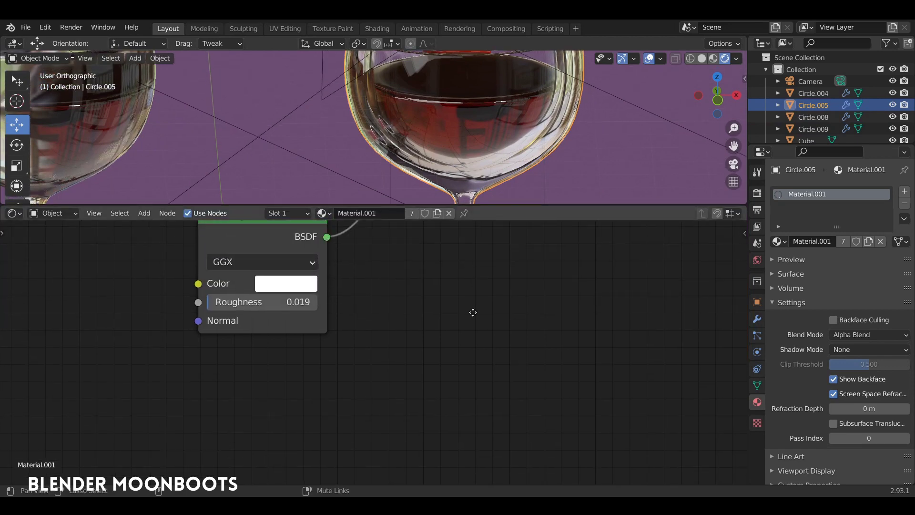
middle_drag(472, 312, 477, 470)
scroll(500, 407, down, 2)
drag(278, 316, 272, 315)
drag(283, 368, 294, 368)
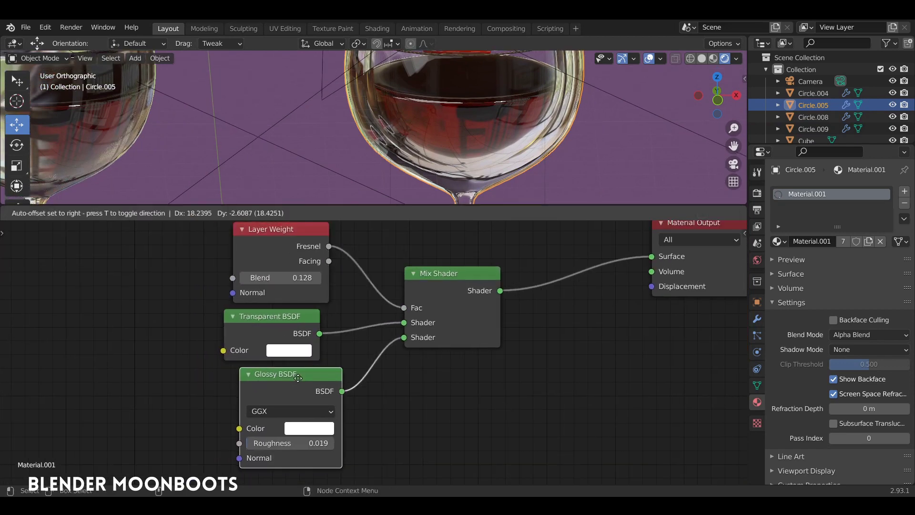
click(278, 238)
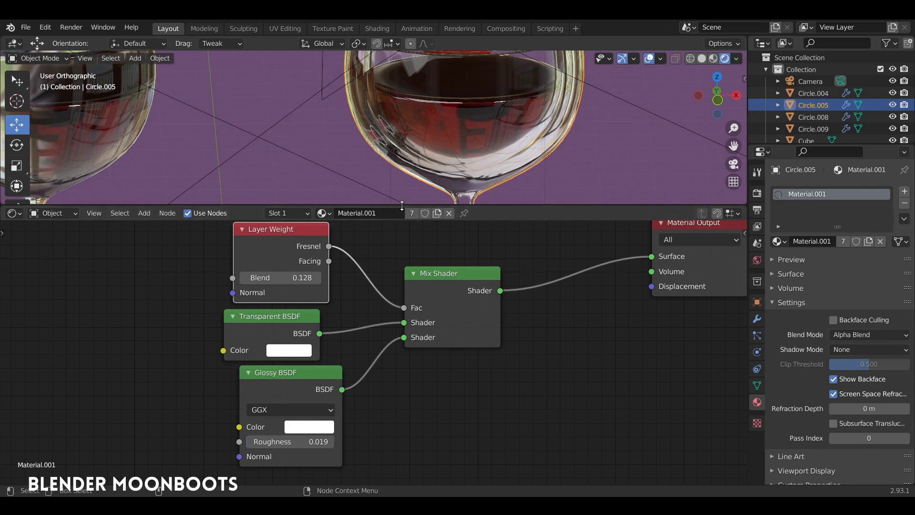
Restore the larger 3D view, orbit both glasses, and select the wine liquid Circle.004
drag(398, 208, 380, 358)
mouse_move(381, 334)
middle_down()
mouse_move(460, 261)
mouse_move(545, 267)
middle_up()
scroll(460, 261, down, 3)
scroll(235, 167, up, 1)
mouse_move(299, 185)
middle_down()
mouse_move(292, 209)
mouse_move(476, 163)
middle_up()
mouse_move(553, 164)
middle_down()
mouse_move(597, 162)
mouse_move(596, 178)
mouse_move(499, 175)
mouse_move(532, 178)
mouse_move(583, 153)
mouse_move(519, 171)
mouse_move(518, 187)
mouse_move(542, 184)
mouse_move(534, 182)
middle_up()
scroll(499, 175, up, 2)
scroll(497, 173, up, 2)
click(498, 176)
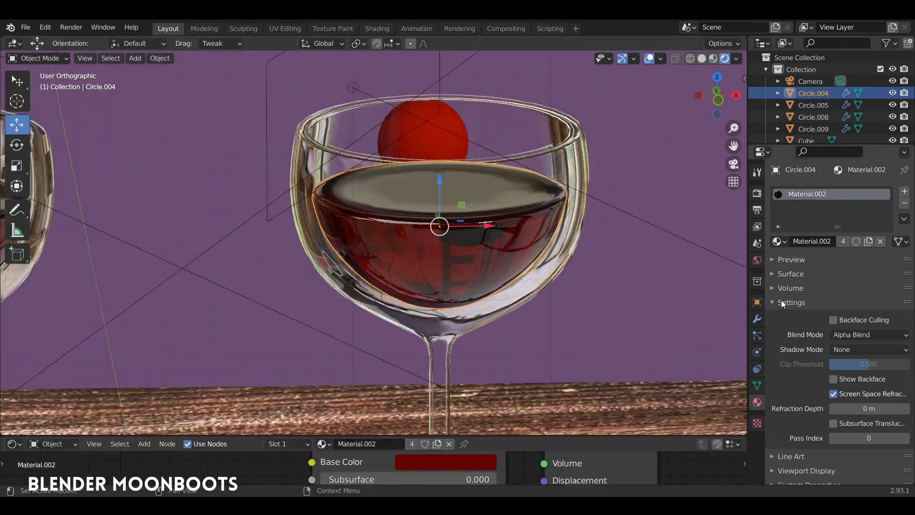
Switch the wine's Material.002 Blend Mode from Alpha Blend to Opaque
mouse_move(587, 225)
middle_down()
mouse_move(592, 233)
mouse_move(573, 221)
middle_up()
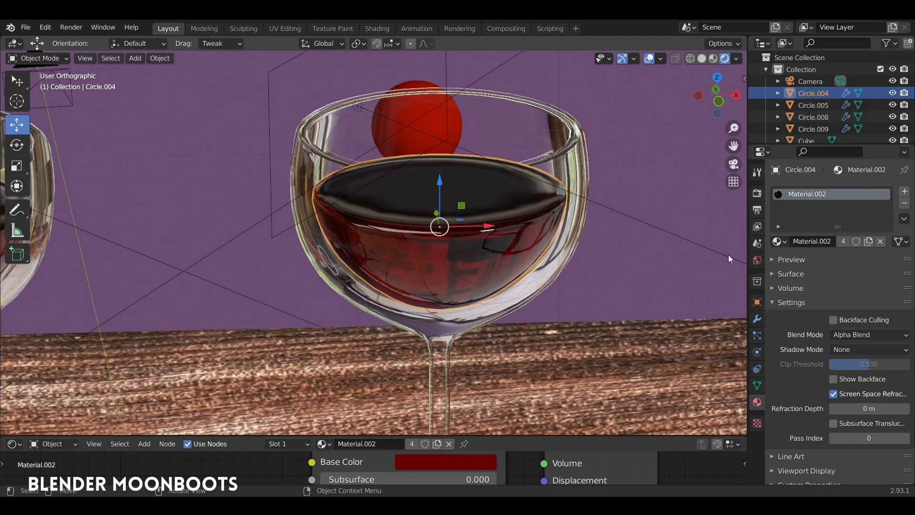
click(842, 333)
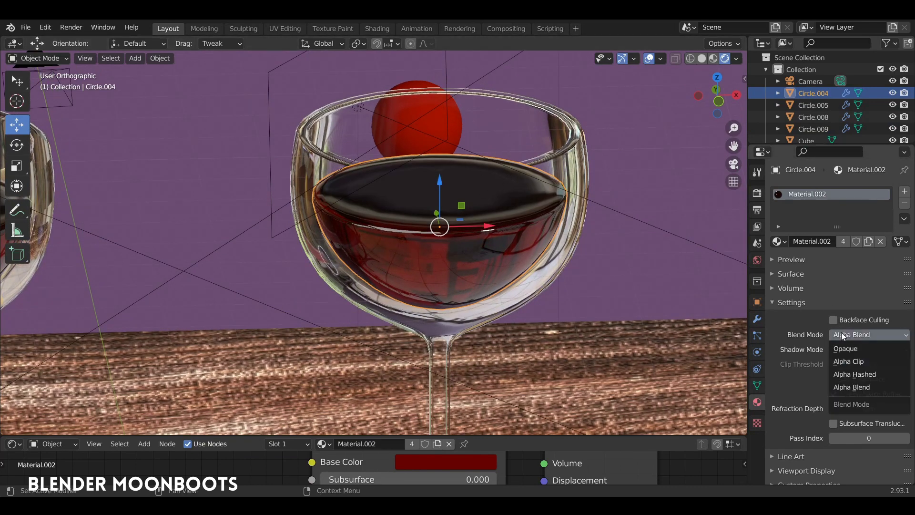
click(853, 348)
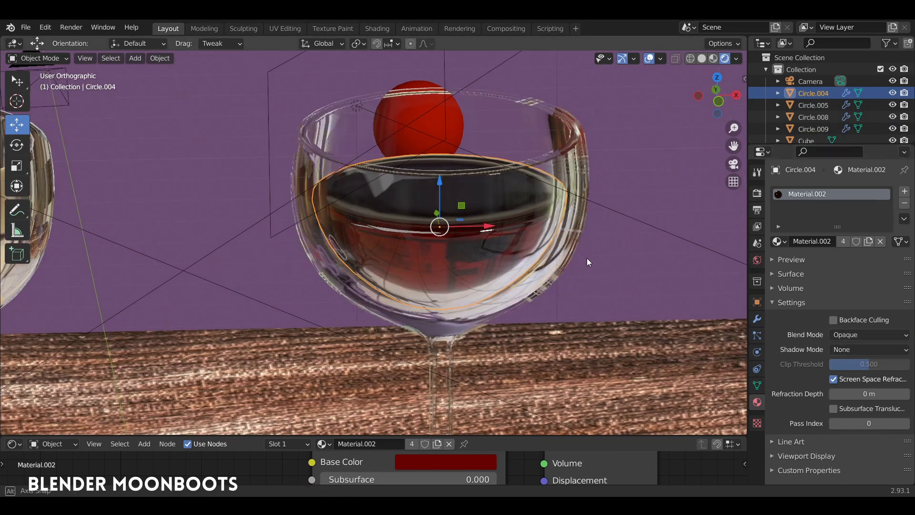
mouse_move(587, 259)
middle_down()
mouse_move(584, 245)
mouse_move(577, 257)
mouse_move(534, 247)
middle_up()
scroll(577, 261, down, 3)
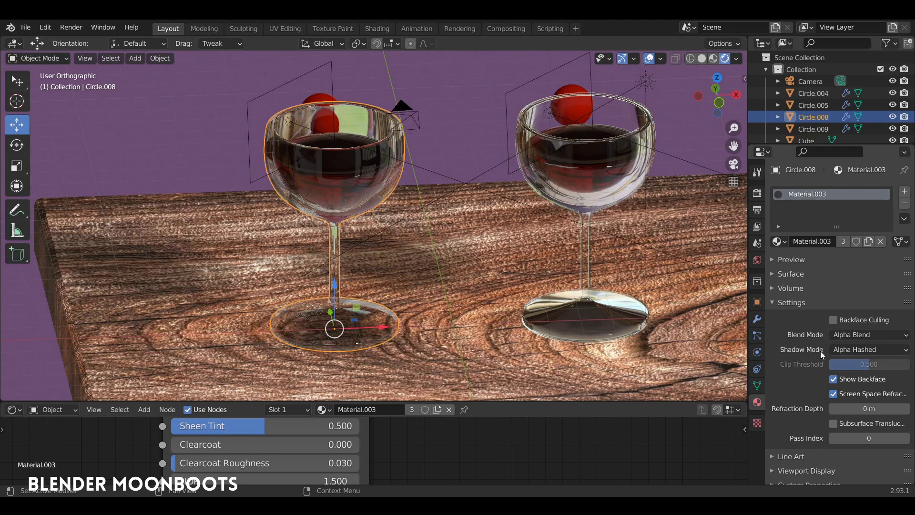
Set Circle.008's Shadow Mode to Alpha Hashed and maximize the 3D viewport
click(853, 350)
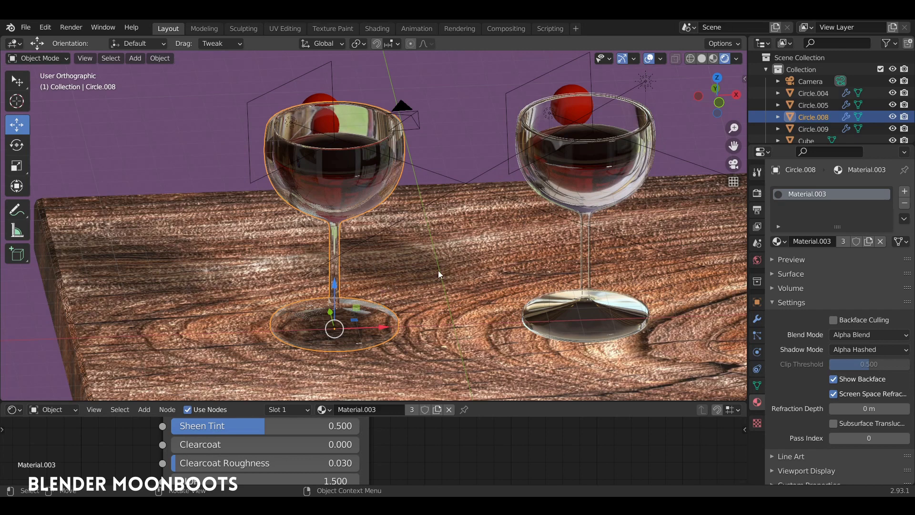
mouse_move(438, 267)
middle_down()
mouse_move(470, 250)
mouse_move(459, 276)
middle_up()
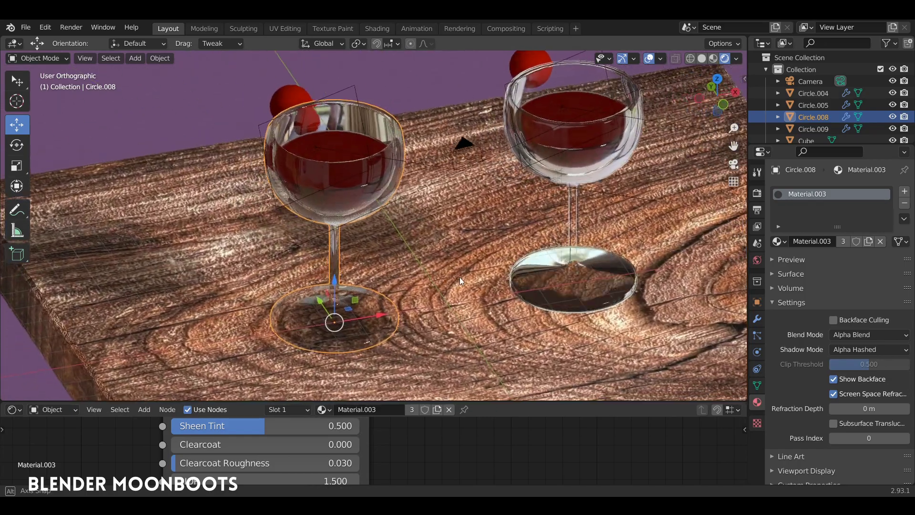
key(ctrl+space)
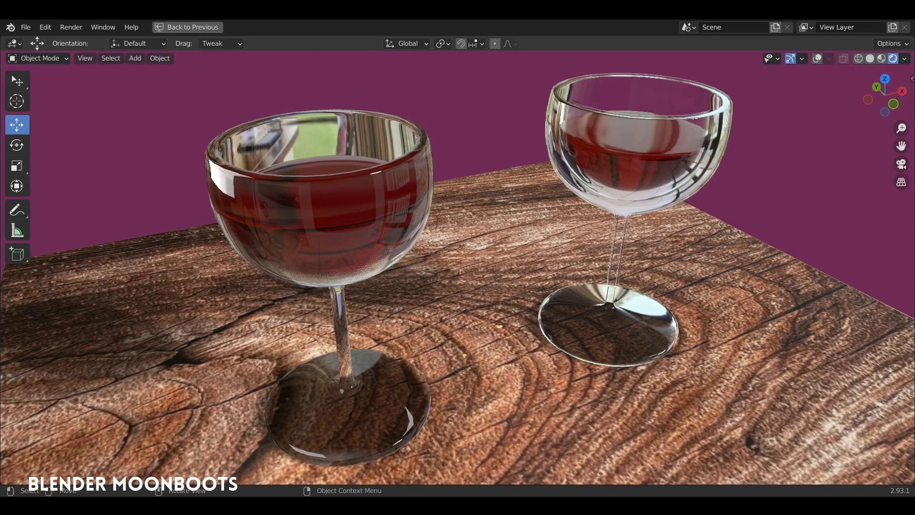